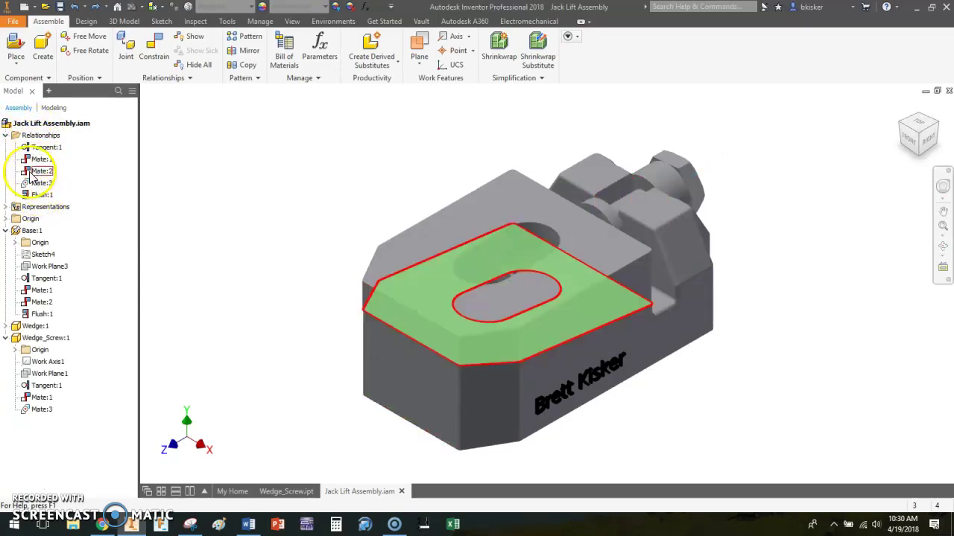
Examine which faces the flush constraint aligns and try to slide the wedge along the base by hand.
{"action": "left_click", "coordinate": [389, 293]}
{"action": "left_click", "coordinate": [292, 270]}
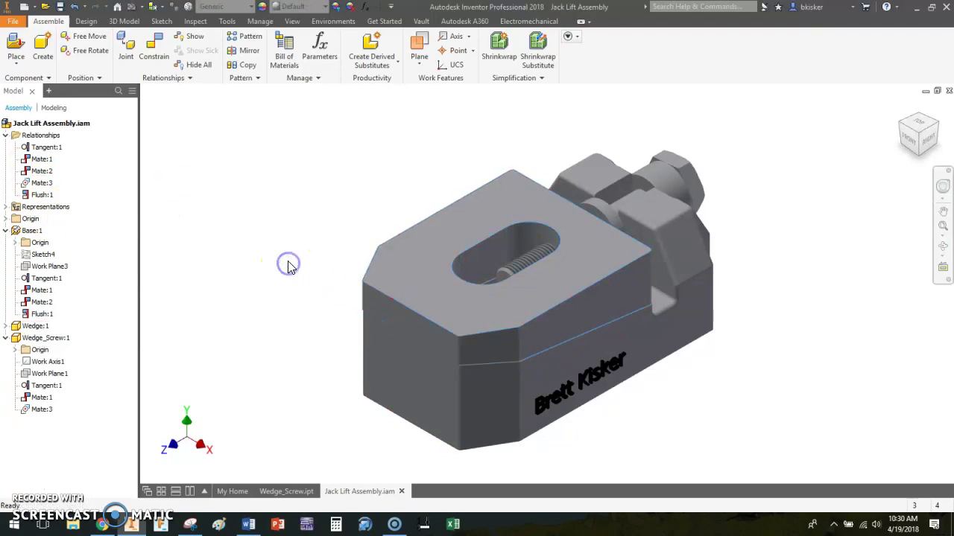
{"action": "left_click", "coordinate": [41, 195]}
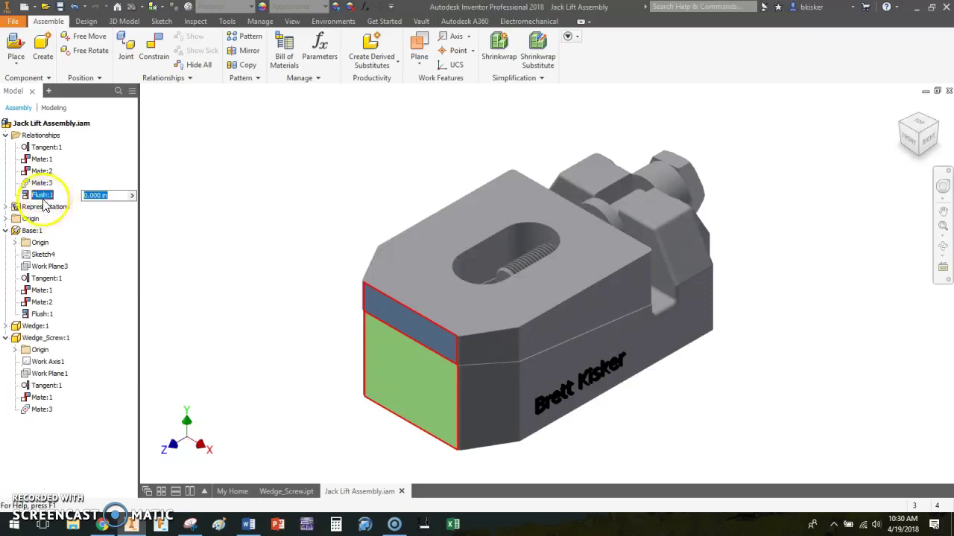
{"action": "left_click", "coordinate": [194, 182]}
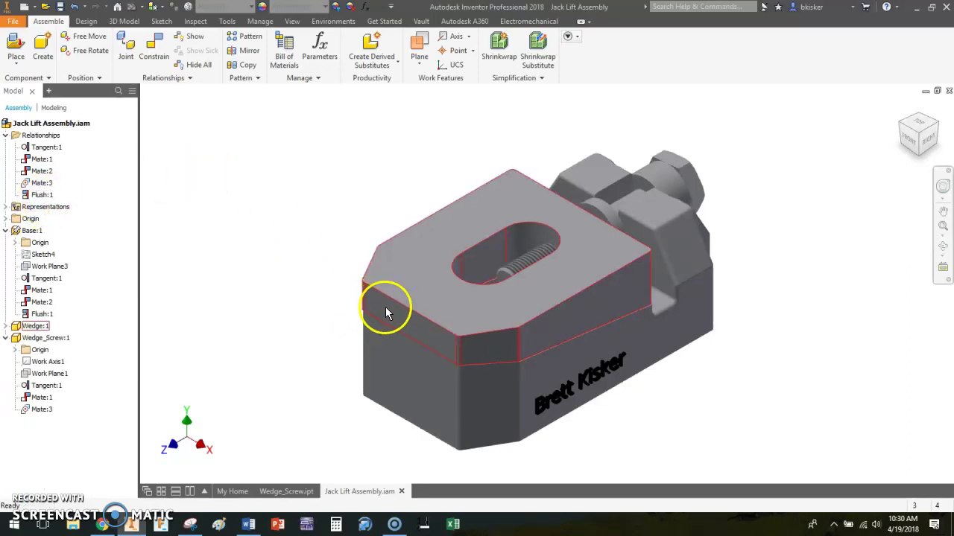
{"action": "left_click_drag", "start_coordinate": [385, 310], "coordinate": [251, 322]}
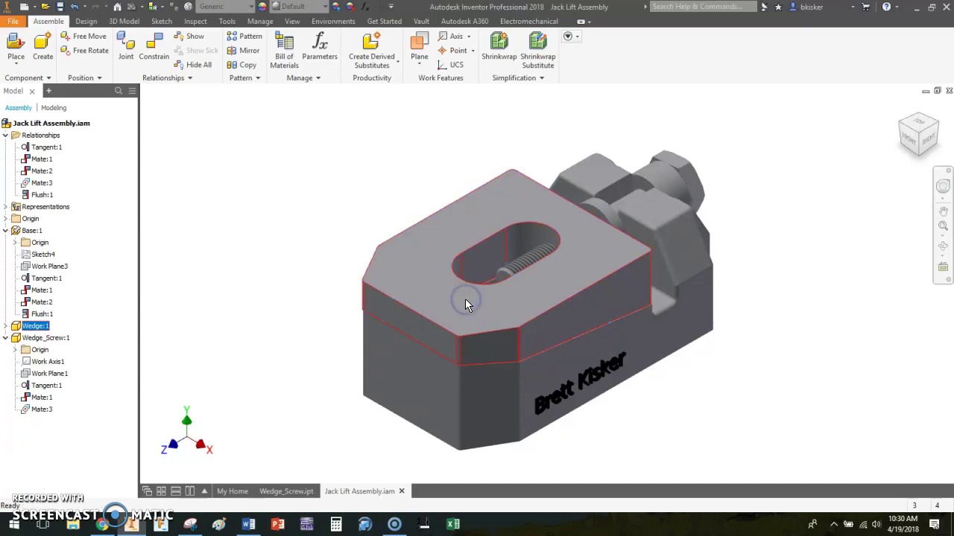
{"action": "left_click", "coordinate": [469, 321]}
{"action": "left_click", "coordinate": [325, 219]}
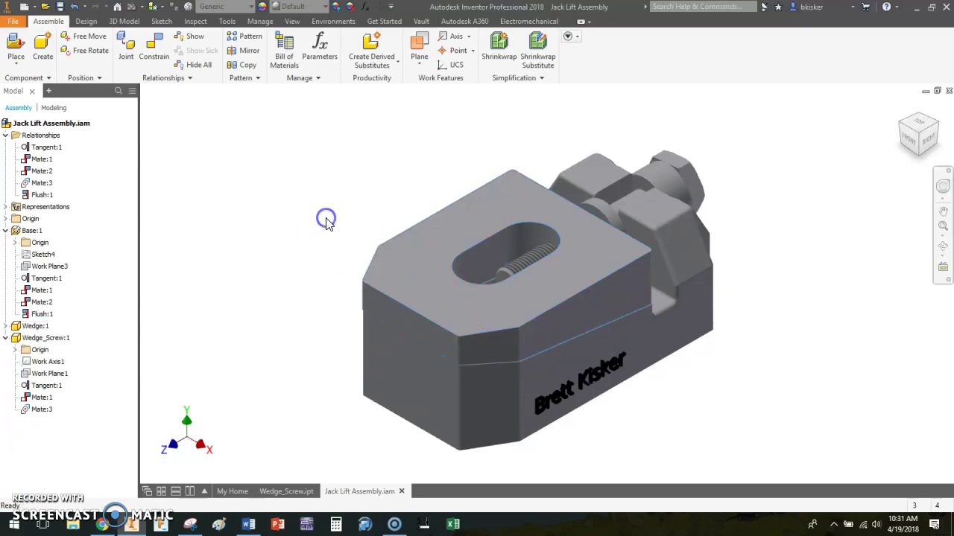
{"action": "left_click_drag", "start_coordinate": [405, 308], "coordinate": [212, 309]}
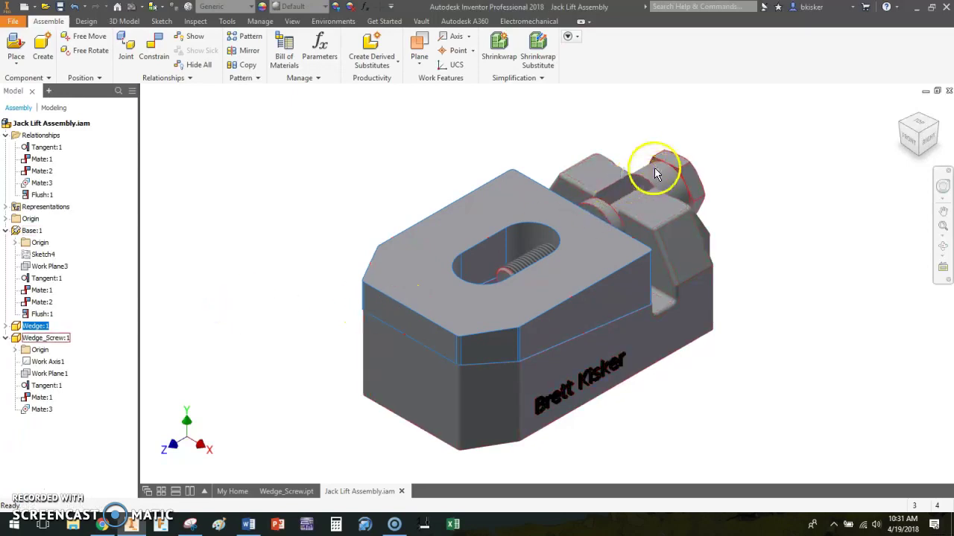
{"action": "left_click", "coordinate": [406, 131]}
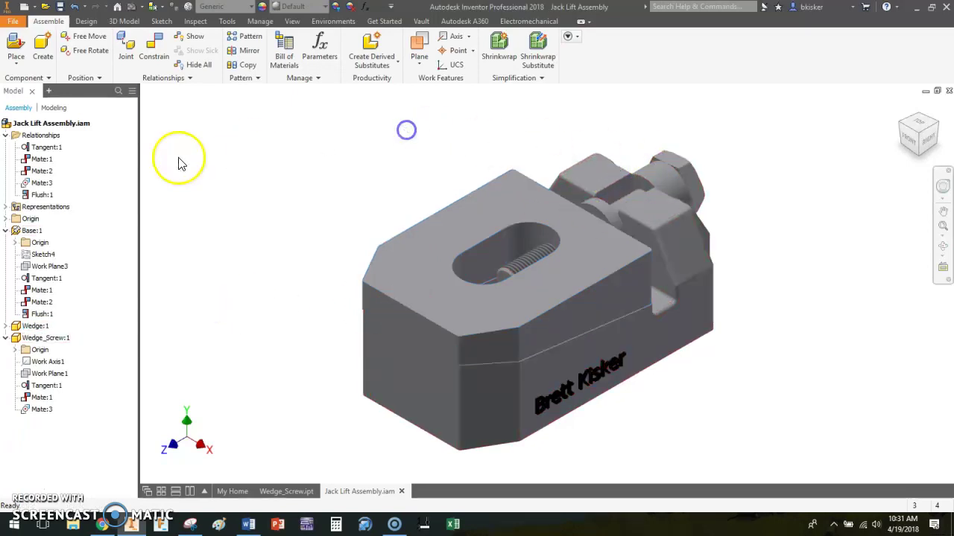
Rename the flush constraint between the wedge and base to DRIVE ME.
{"action": "left_click", "coordinate": [52, 198]}
{"action": "right_click", "coordinate": [52, 200]}
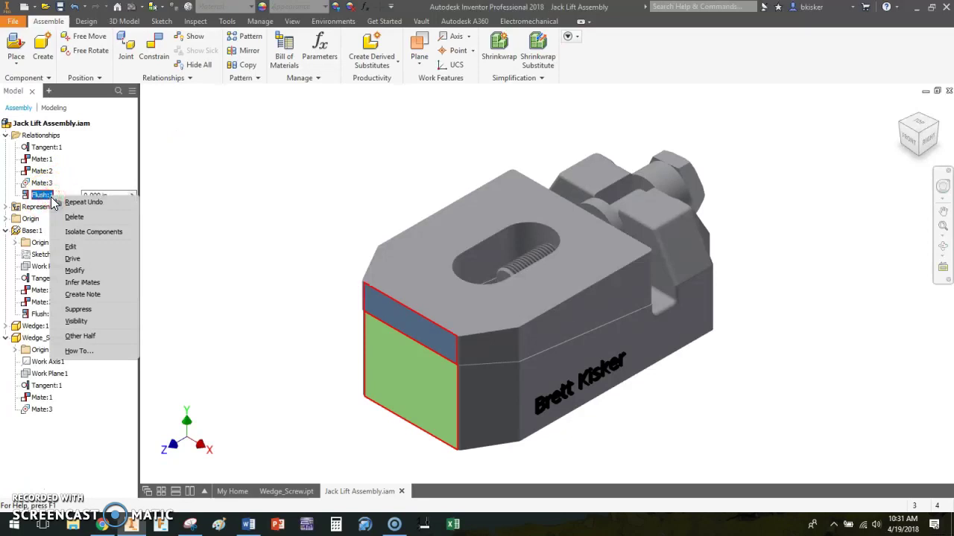
{"action": "left_click", "coordinate": [225, 192]}
{"action": "left_click", "coordinate": [63, 203]}
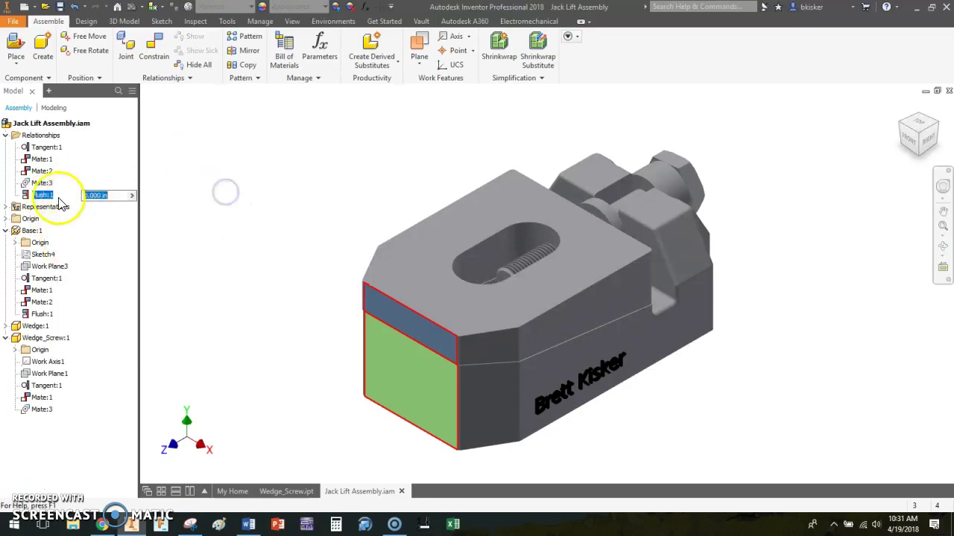
{"action": "right_click", "coordinate": [48, 197]}
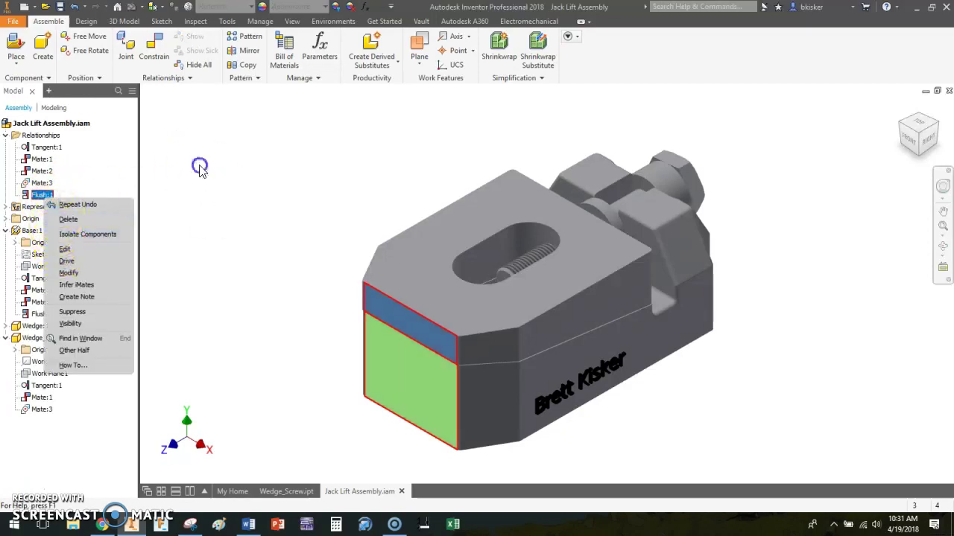
{"action": "left_click", "coordinate": [200, 168]}
{"action": "left_click", "coordinate": [41, 194]}
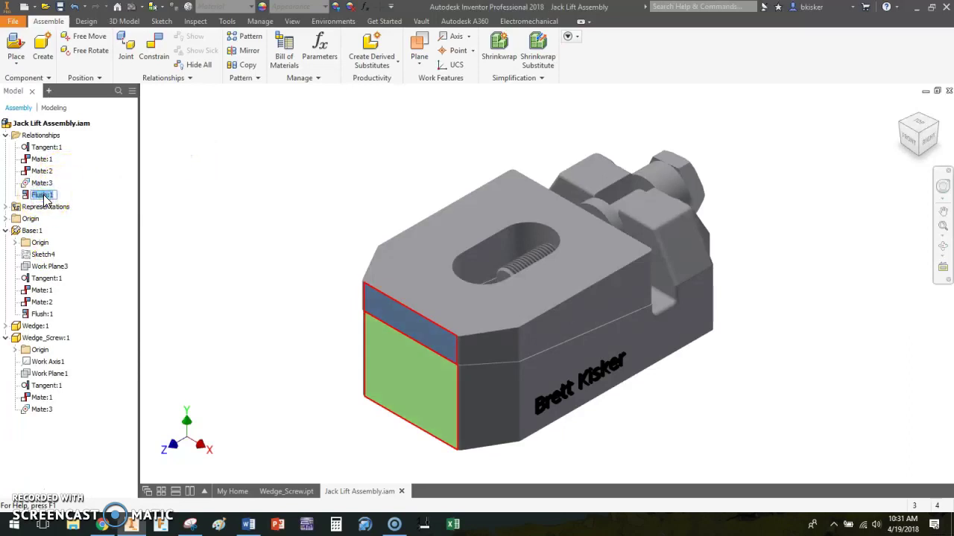
{"action": "type", "text": "DRIVE ME"}
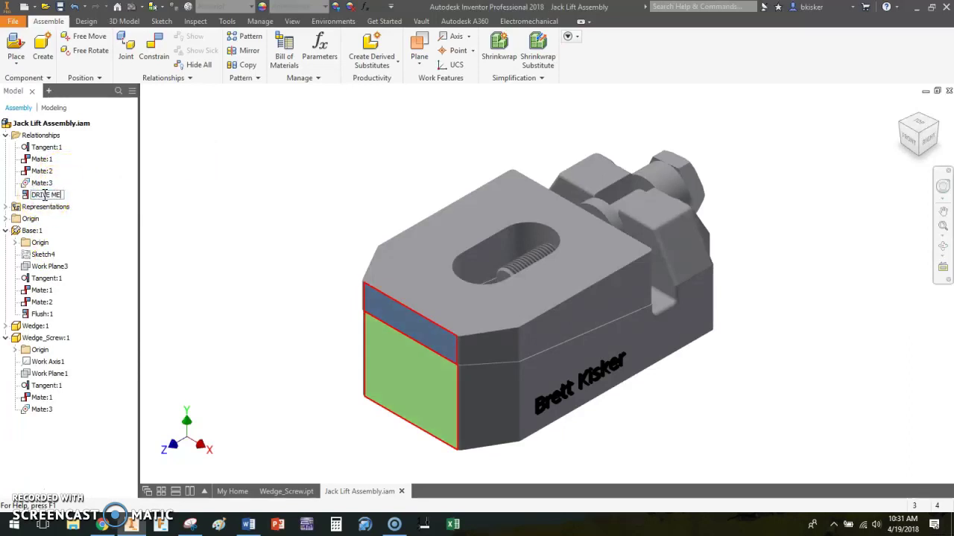
{"action": "key", "text": "Return"}
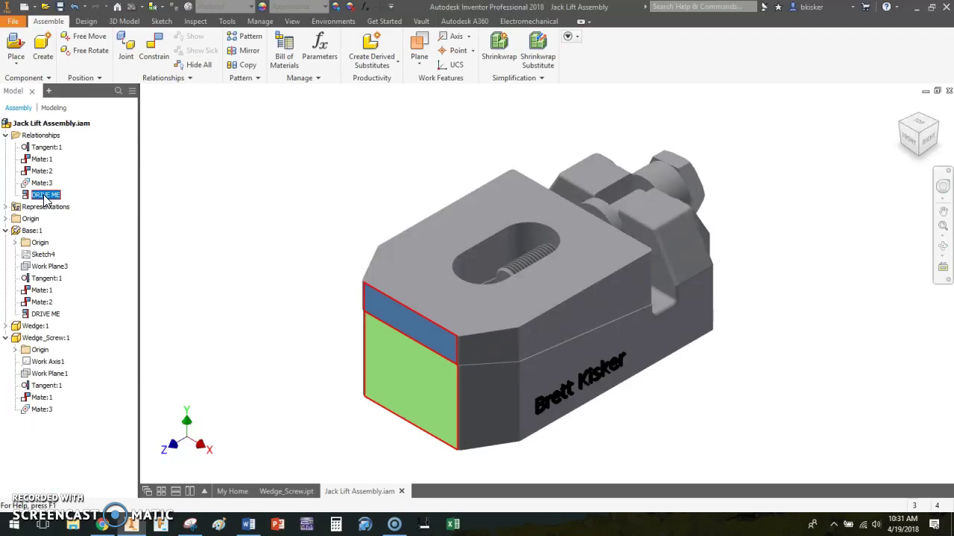
Start driving the DRIVE ME constraint and play the wedge motion forward and in reverse over the default 0 to 10 in range.
{"action": "right_click", "coordinate": [44, 198]}
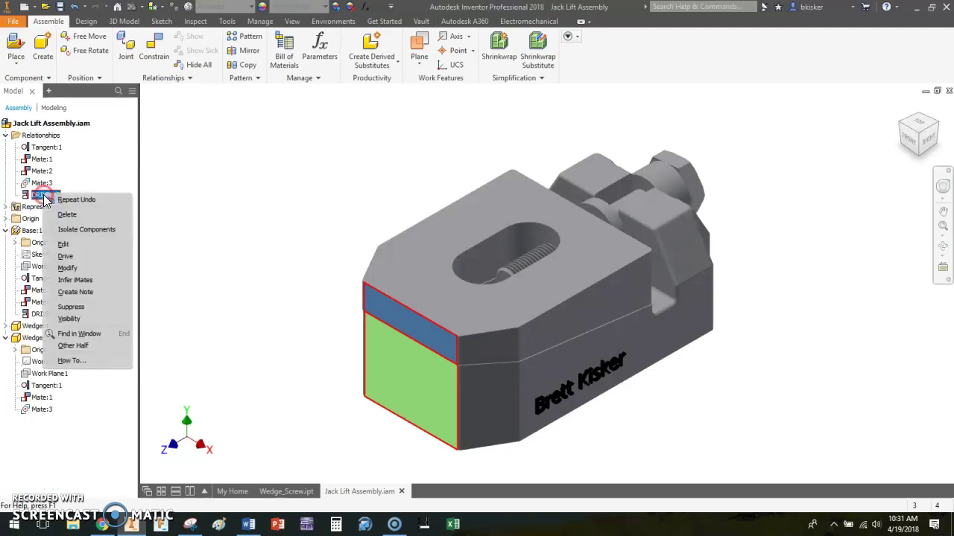
{"action": "left_click", "coordinate": [65, 257]}
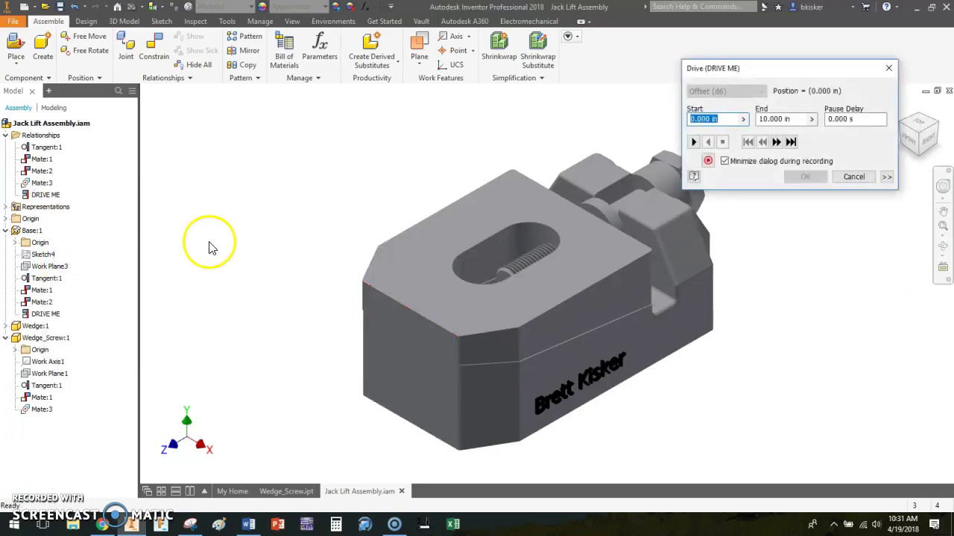
{"action": "left_click", "coordinate": [693, 142]}
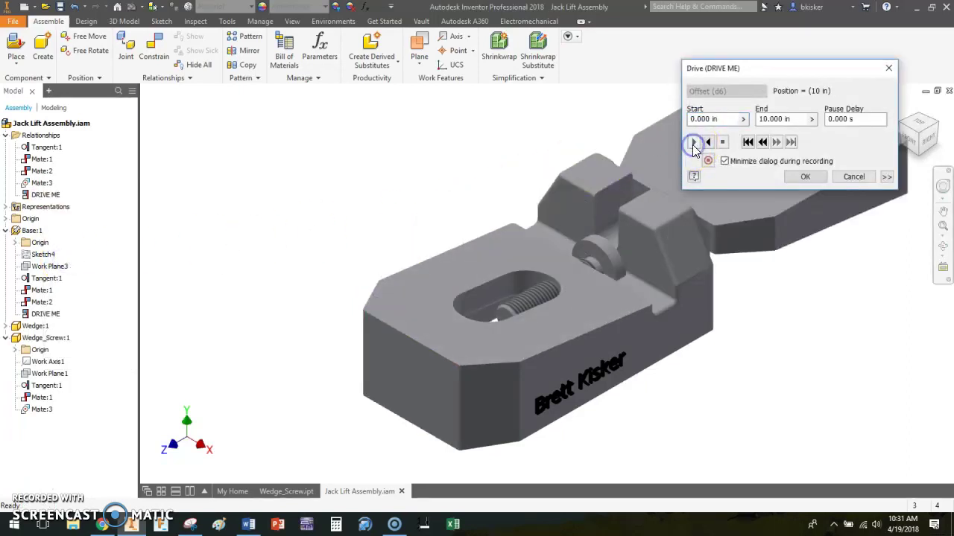
{"action": "left_click_drag", "start_coordinate": [715, 68], "coordinate": [218, 59]}
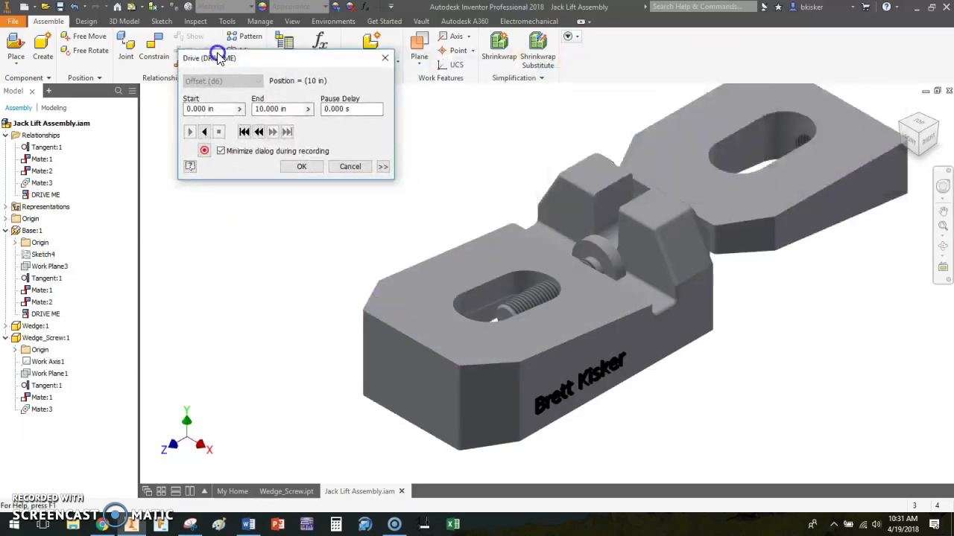
{"action": "left_click", "coordinate": [190, 132]}
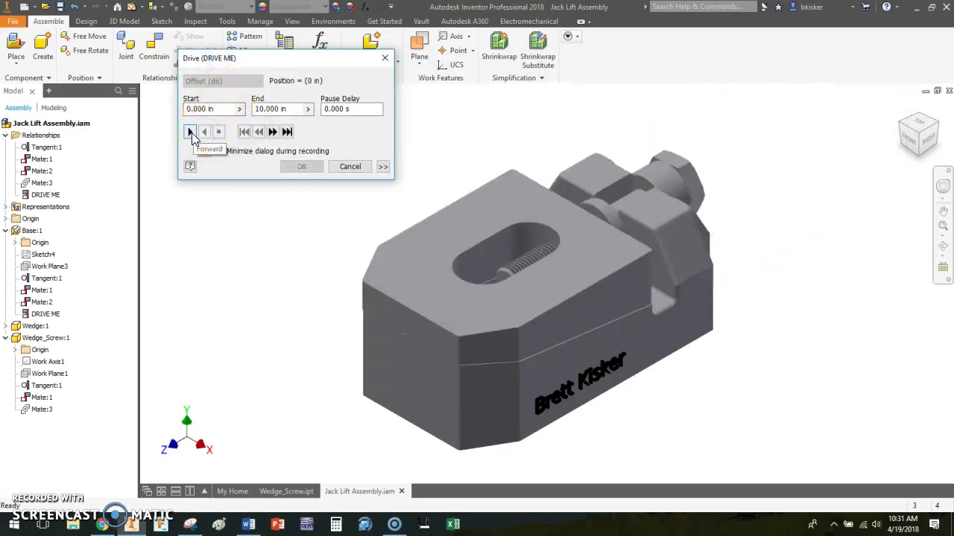
{"action": "left_click", "coordinate": [206, 133]}
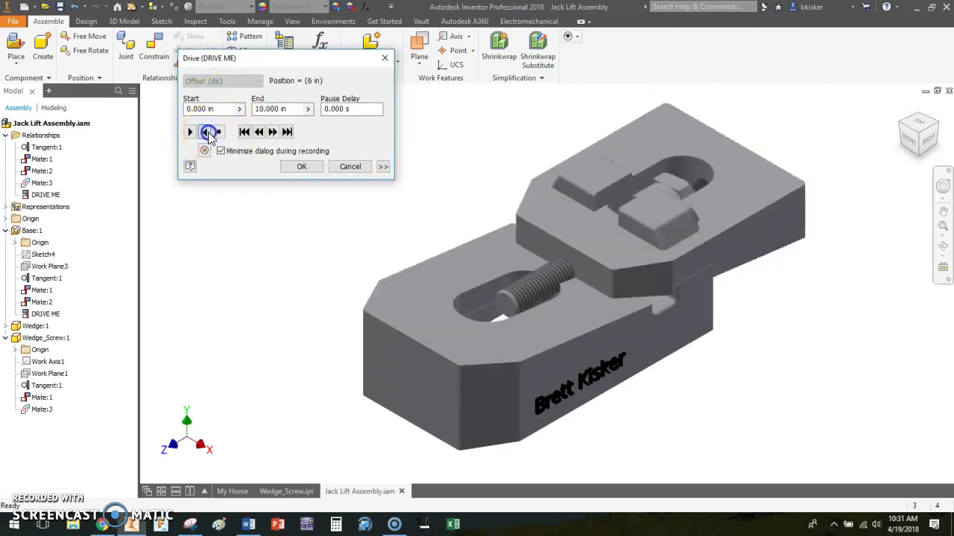
{"action": "left_click", "coordinate": [190, 131]}
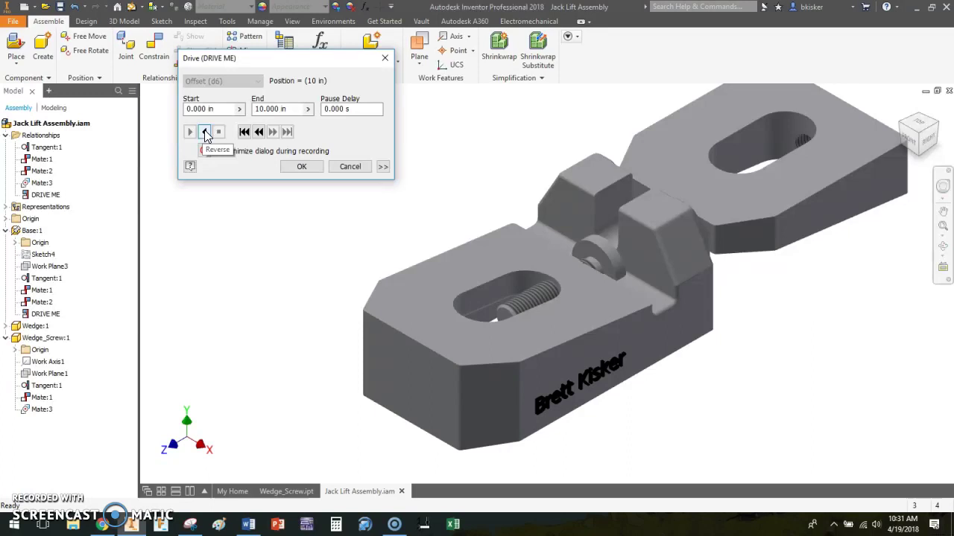
Set the drive's end position to -10 in and play the wedge motion in both directions.
{"action": "left_click", "coordinate": [254, 109]}
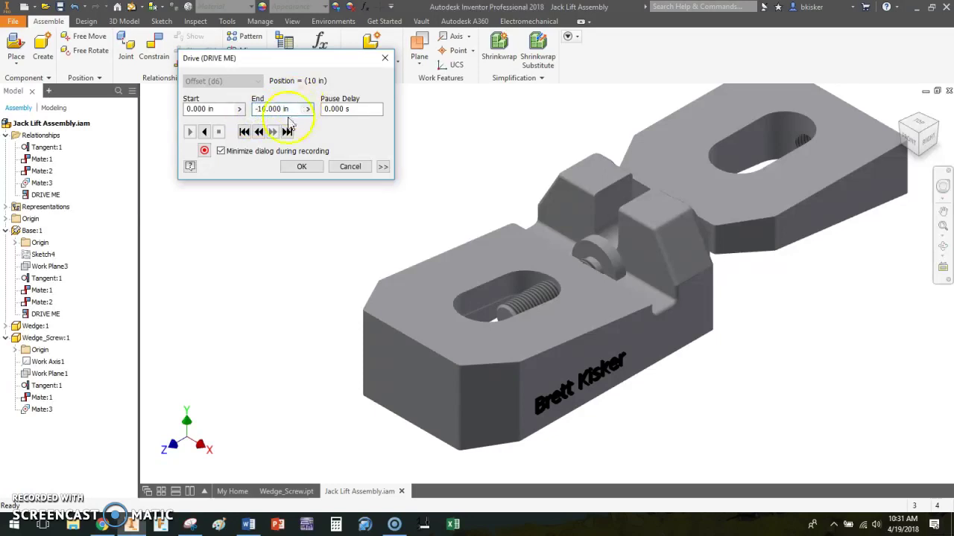
{"action": "left_click", "coordinate": [191, 132]}
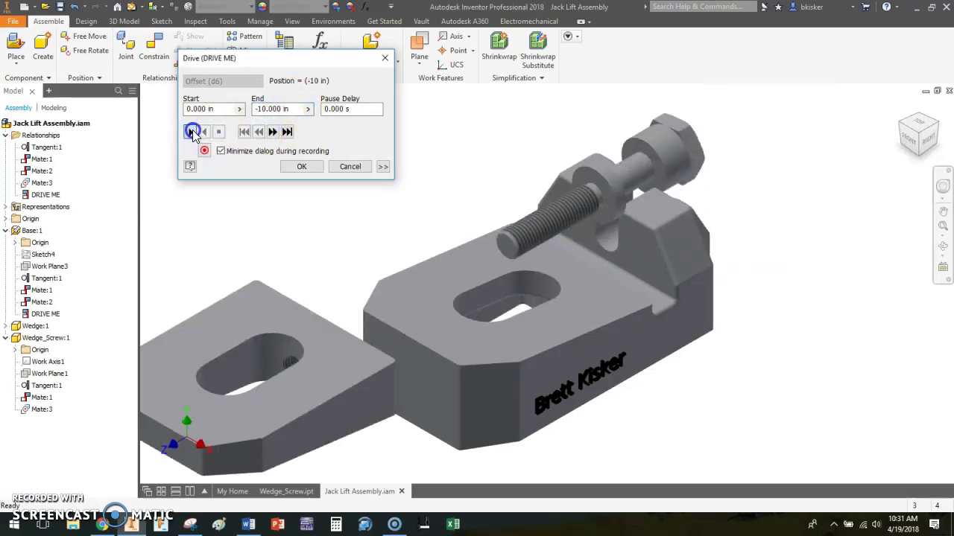
{"action": "left_click", "coordinate": [191, 132]}
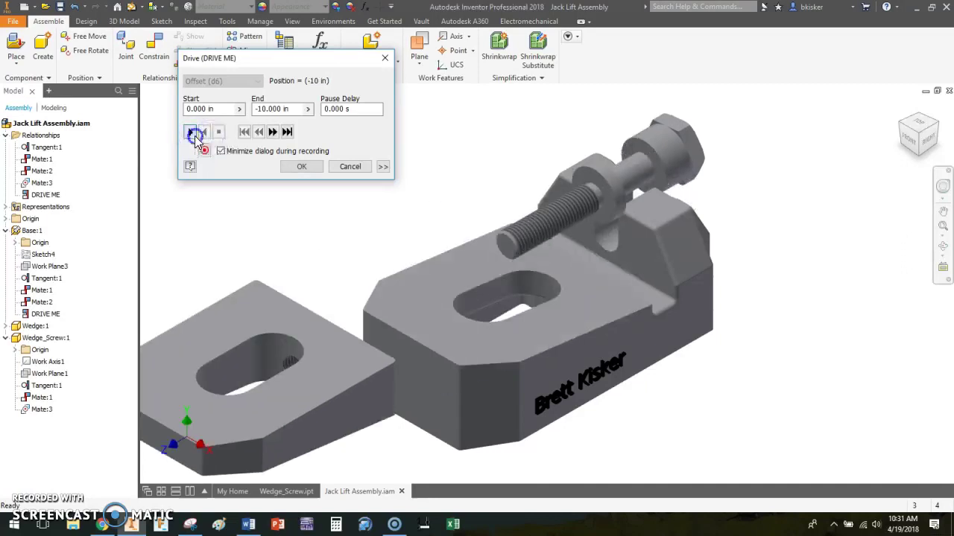
{"action": "left_click", "coordinate": [192, 132]}
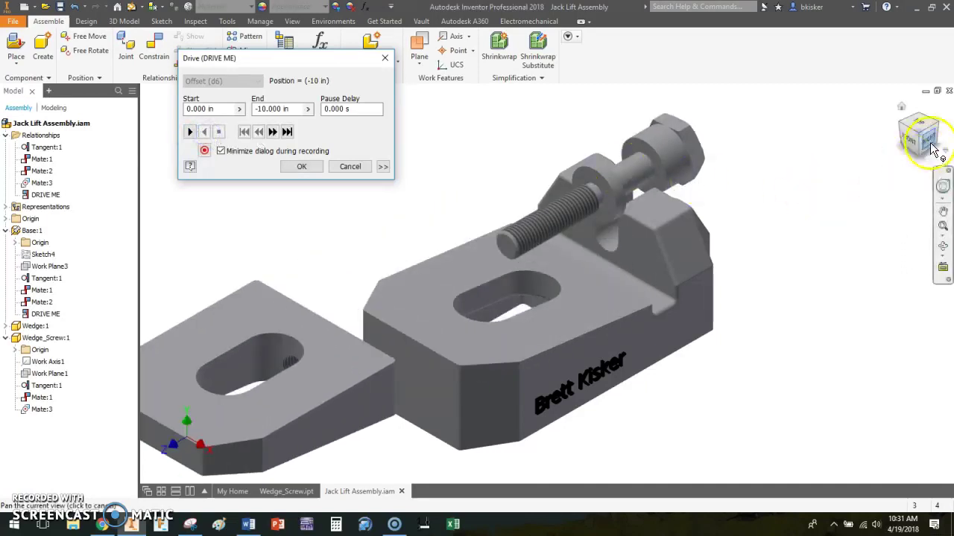
Switch to the right side view and replay the wedge motion from there.
{"action": "left_click", "coordinate": [932, 149]}
{"action": "left_click", "coordinate": [190, 131]}
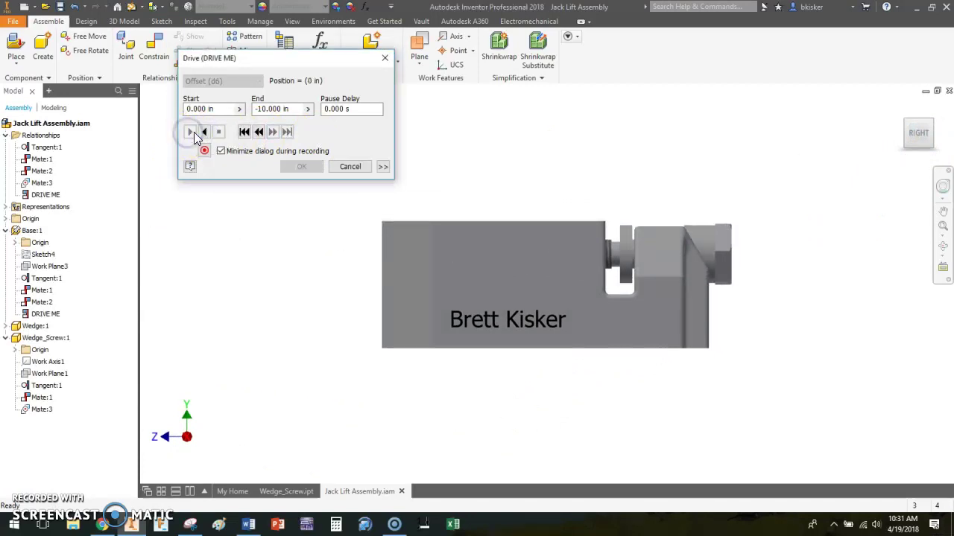
{"action": "left_click", "coordinate": [191, 131]}
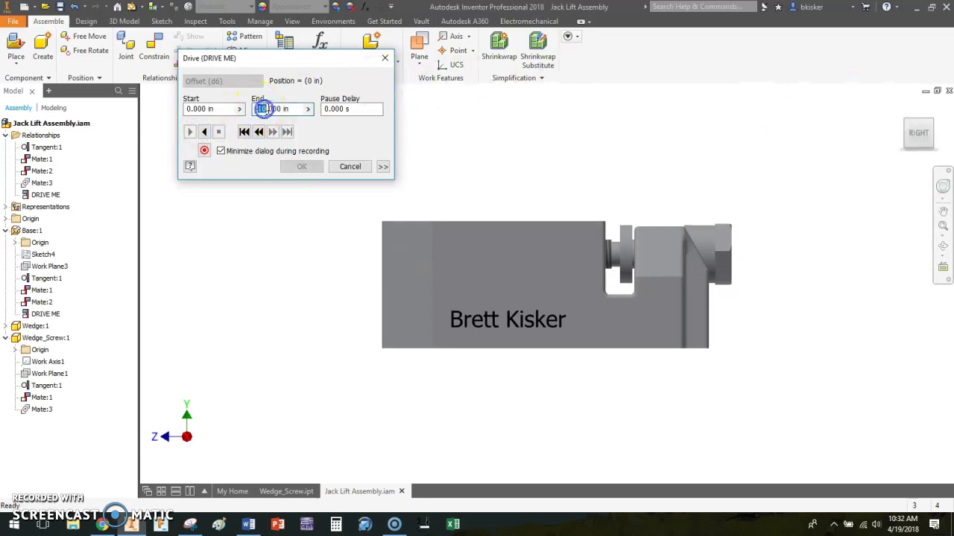
Try drive end positions of -3 in and -5 in, playing the wedge motion for each.
{"action": "type", "text": "-3"}
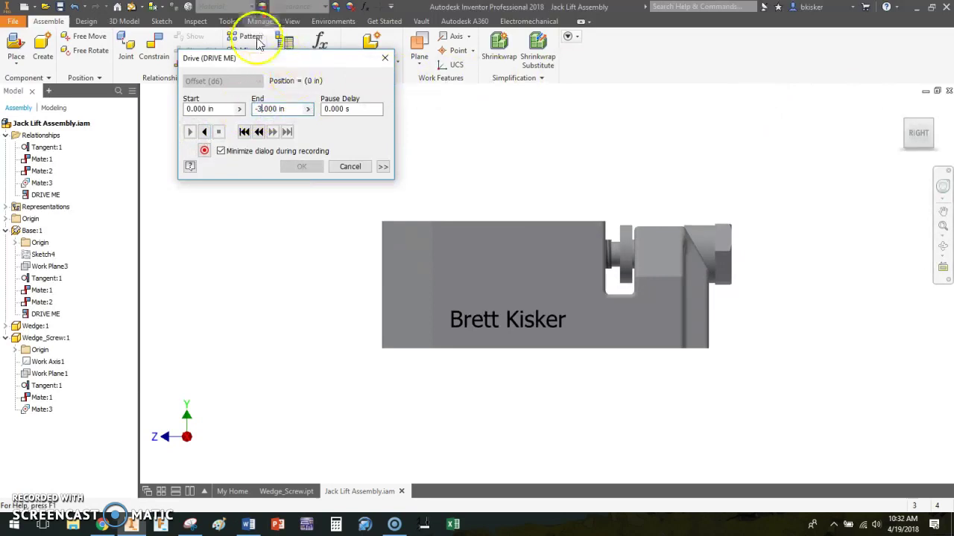
{"action": "left_click", "coordinate": [189, 131]}
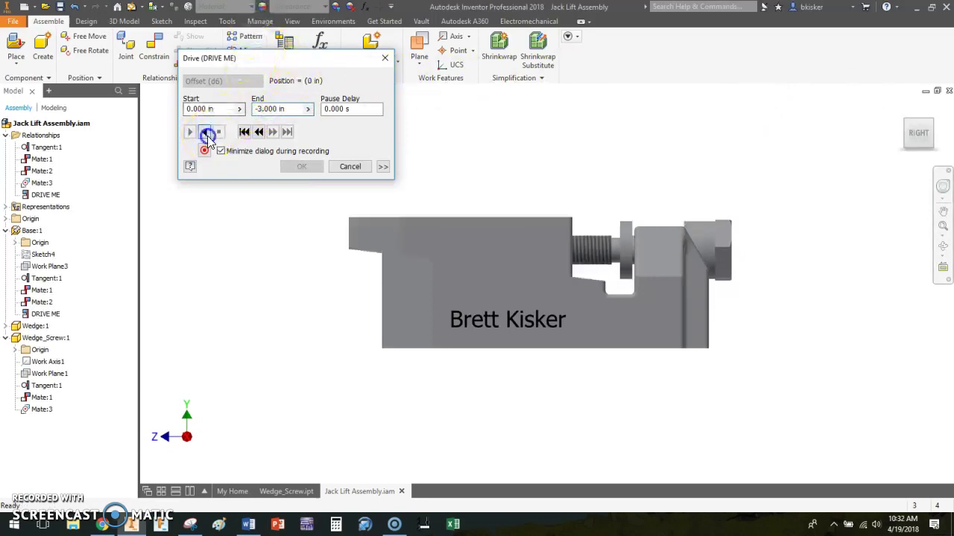
{"action": "left_click", "coordinate": [258, 109]}
{"action": "type", "text": "-5"}
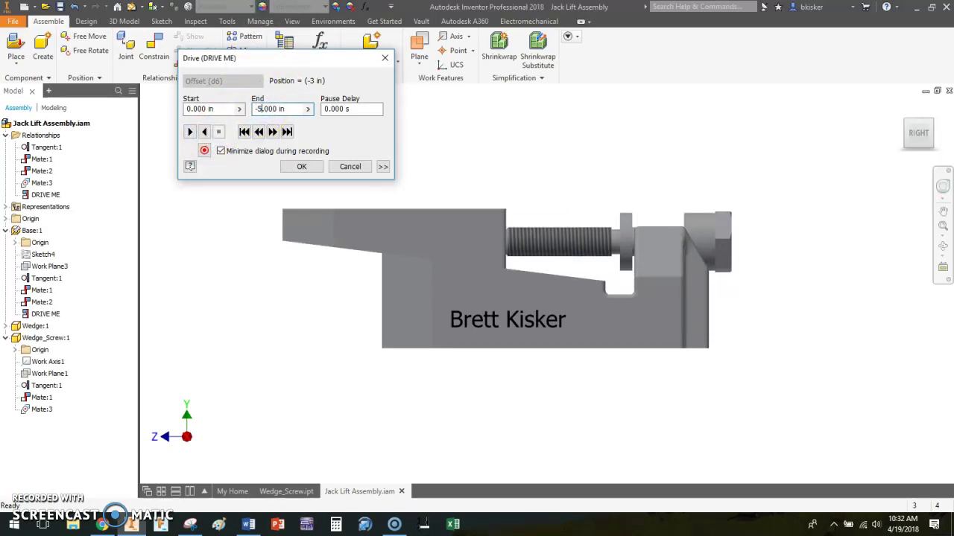
{"action": "left_click", "coordinate": [190, 132]}
{"action": "left_click", "coordinate": [196, 134]}
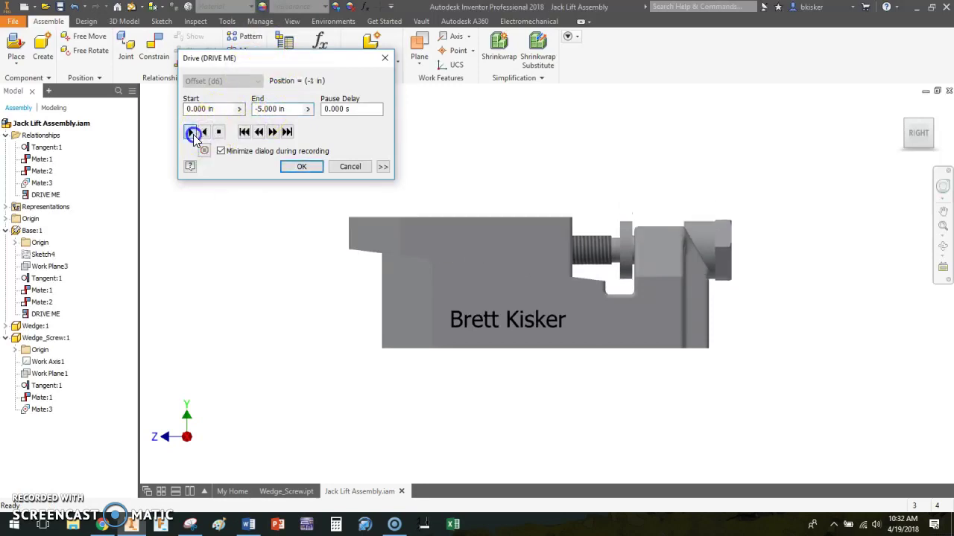
{"action": "left_click", "coordinate": [198, 134]}
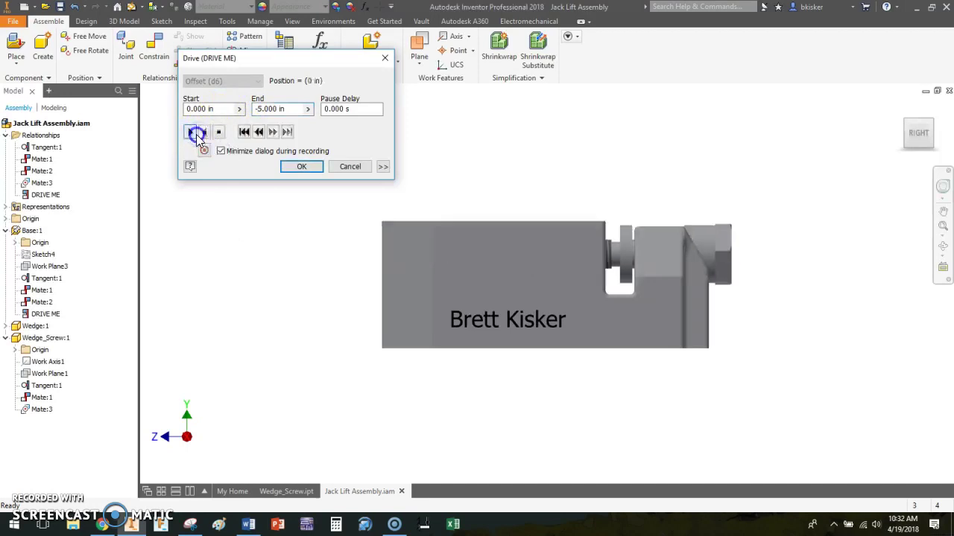
Set the drive's end position to -3 in, play the motion, and inspect where the screw's tip meets the wedge.
{"action": "left_click", "coordinate": [259, 109]}
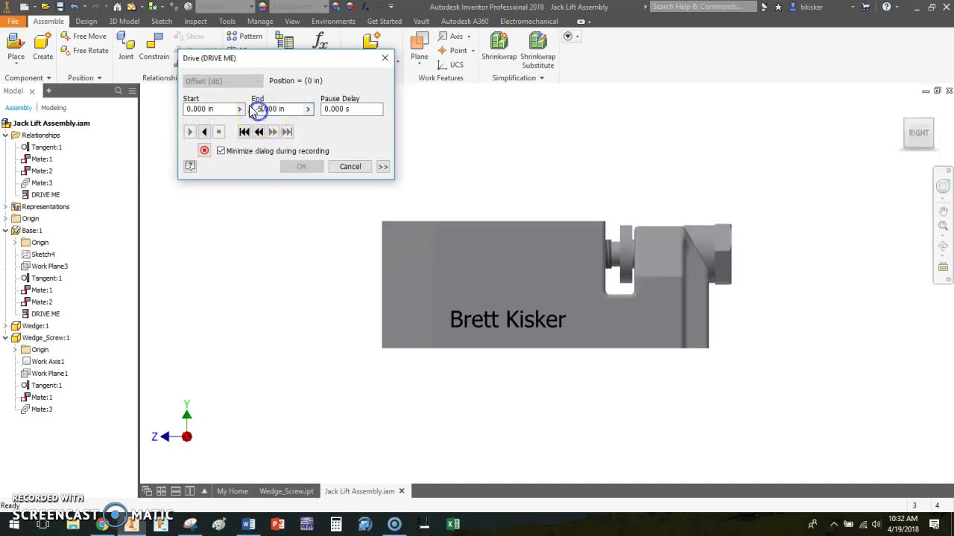
{"action": "key", "text": "Delete"}
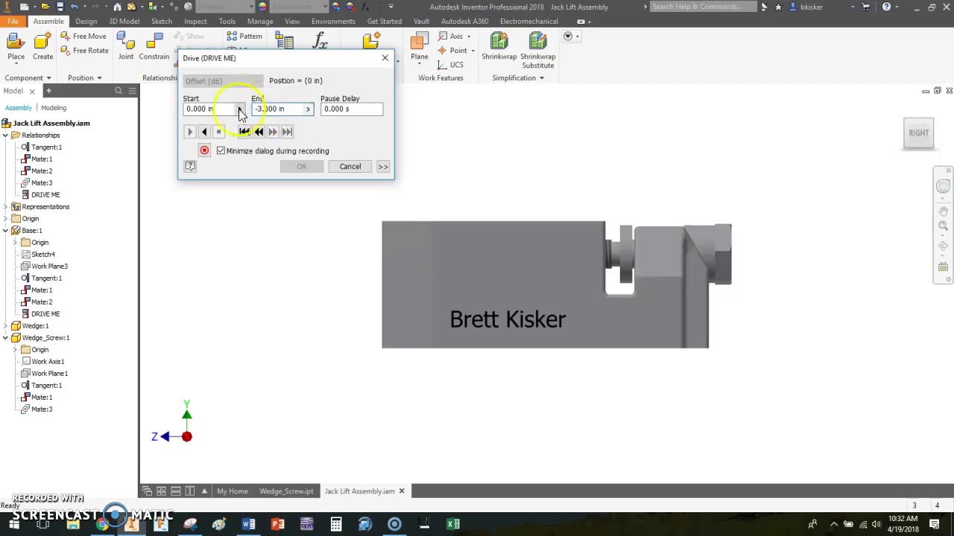
{"action": "left_click", "coordinate": [196, 132]}
{"action": "left_click", "coordinate": [193, 131]}
{"action": "left_click", "coordinate": [198, 133]}
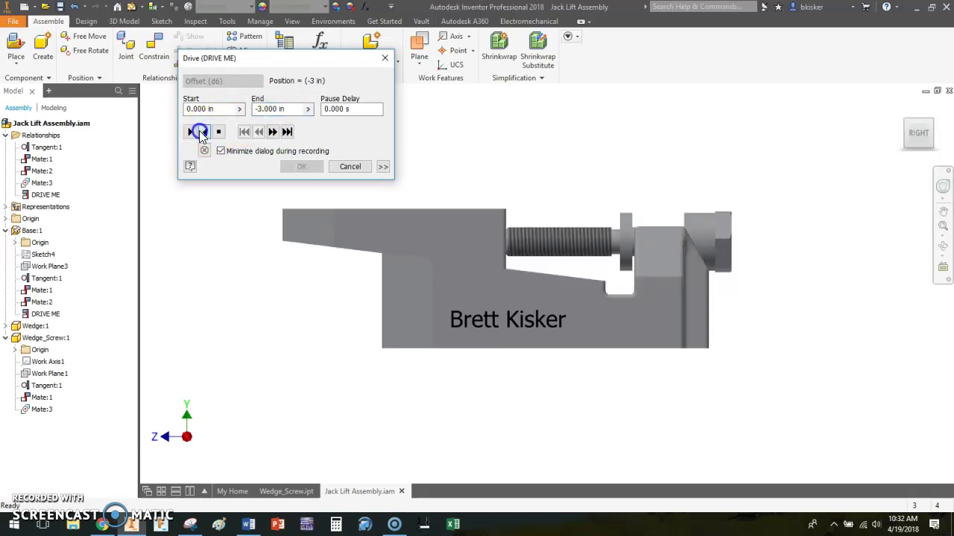
{"action": "scroll", "coordinate": [488, 239], "scroll_direction": "up", "scroll_amount": 5}
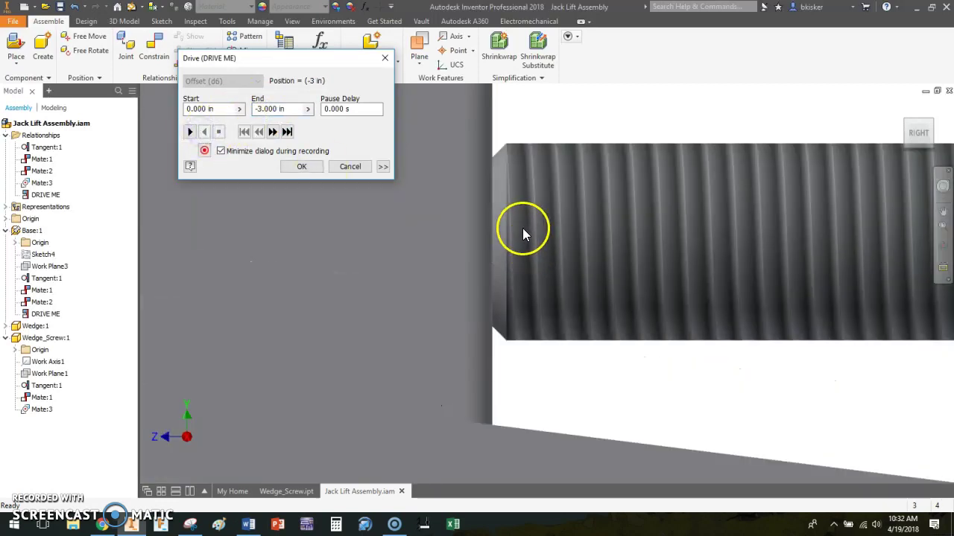
Set the drive's end position to -2.75 in, play the wedge motion in both directions, and accept the drive settings.
{"action": "scroll", "coordinate": [522, 228], "scroll_direction": "down", "scroll_amount": 5}
{"action": "double_click", "coordinate": [270, 109]}
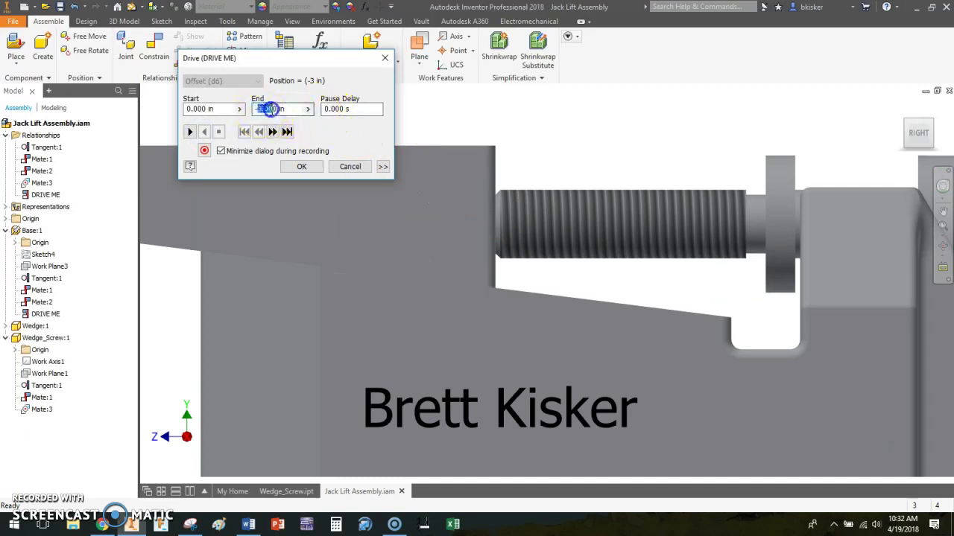
{"action": "type", "text": "-2."}
{"action": "left_click", "coordinate": [190, 132]}
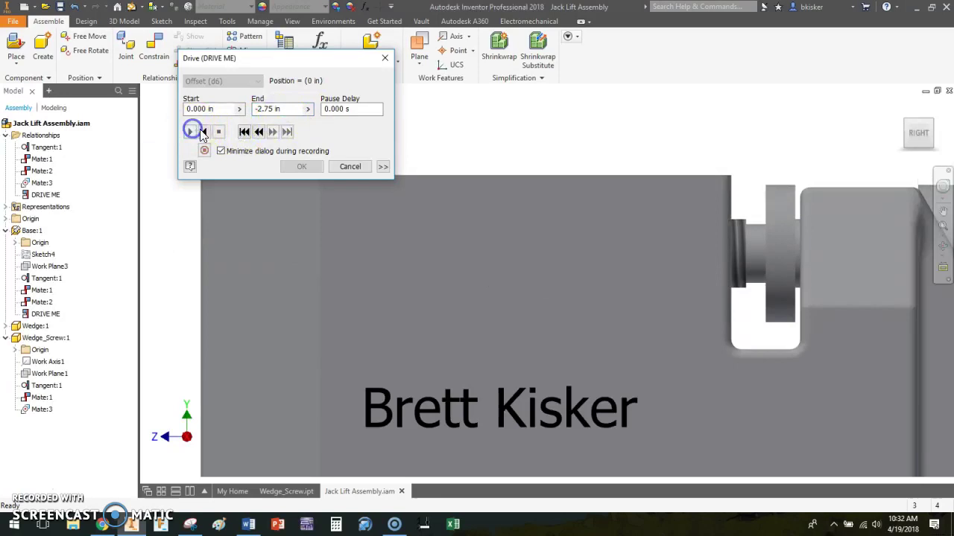
{"action": "left_click", "coordinate": [205, 132]}
{"action": "left_click", "coordinate": [192, 132]}
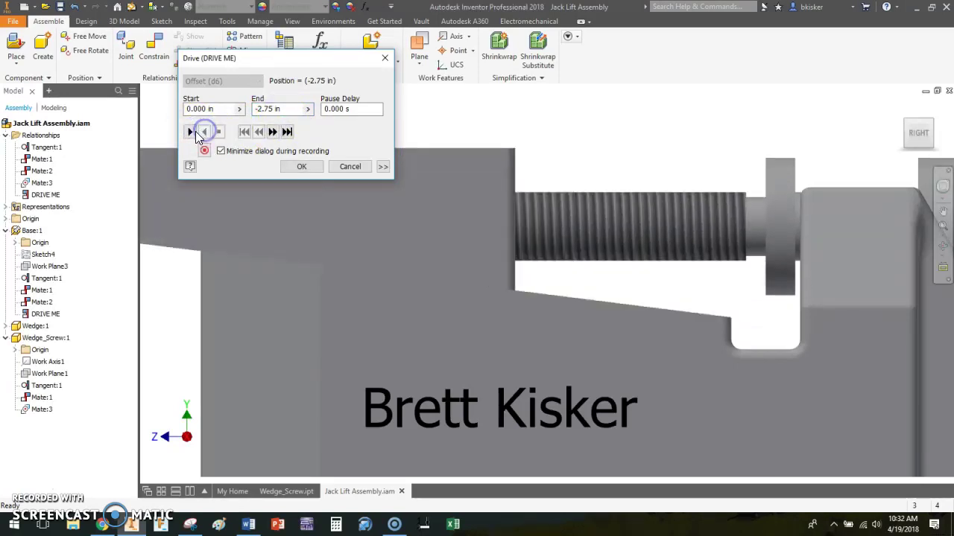
{"action": "left_click", "coordinate": [194, 132]}
{"action": "left_click", "coordinate": [192, 132]}
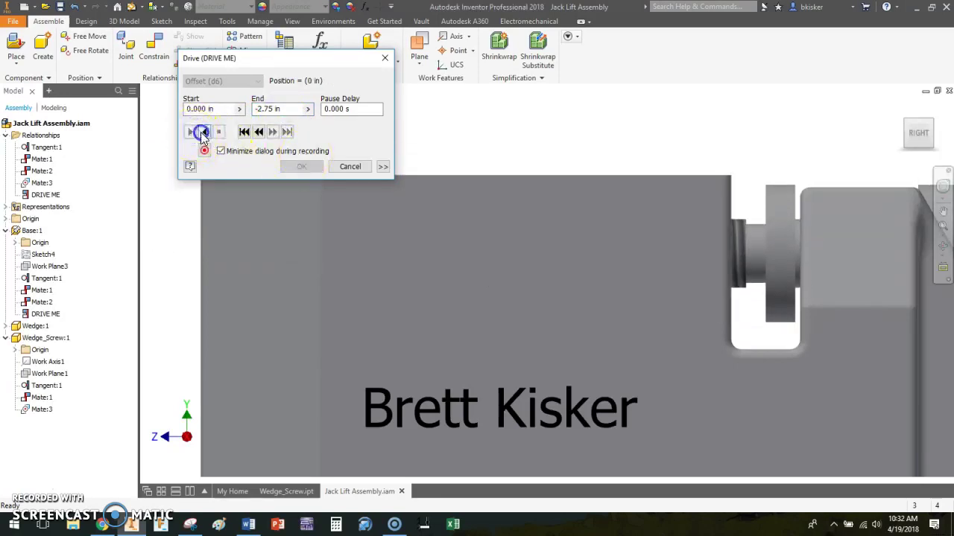
{"action": "left_click", "coordinate": [308, 168]}
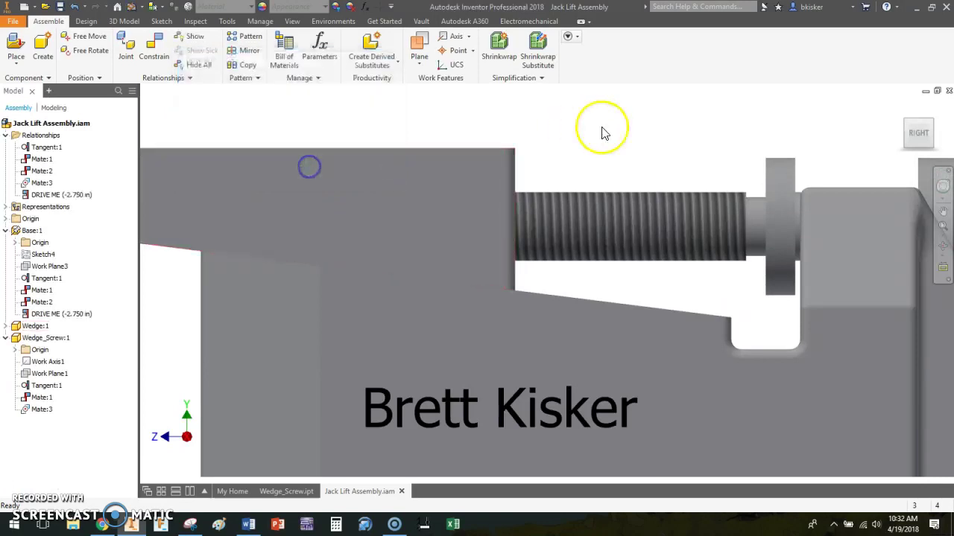
Start a motion constraint of the Rotation-Translation type with the assembly viewed isometrically from the screw-head end.
{"action": "left_click", "coordinate": [901, 106]}
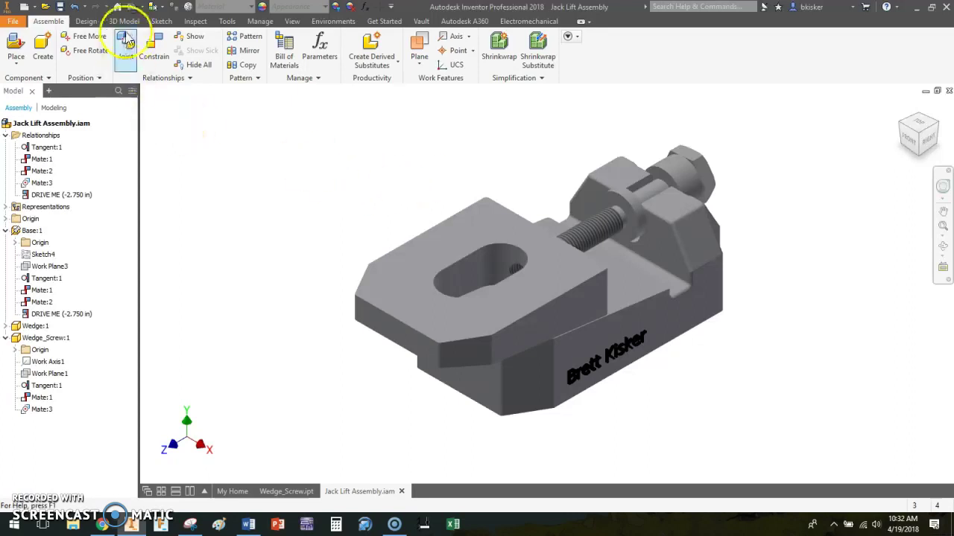
{"action": "left_click", "coordinate": [931, 128]}
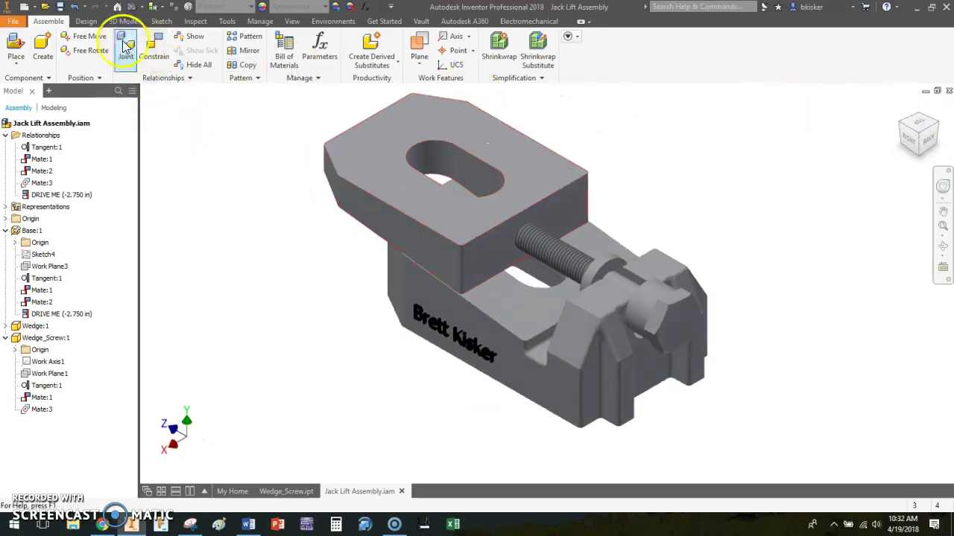
{"action": "left_click", "coordinate": [154, 46]}
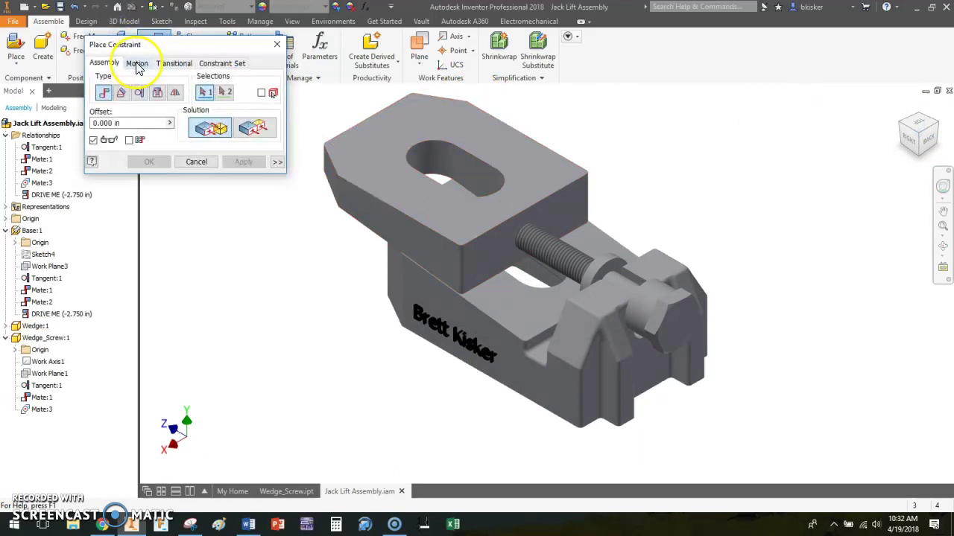
{"action": "left_click", "coordinate": [137, 63]}
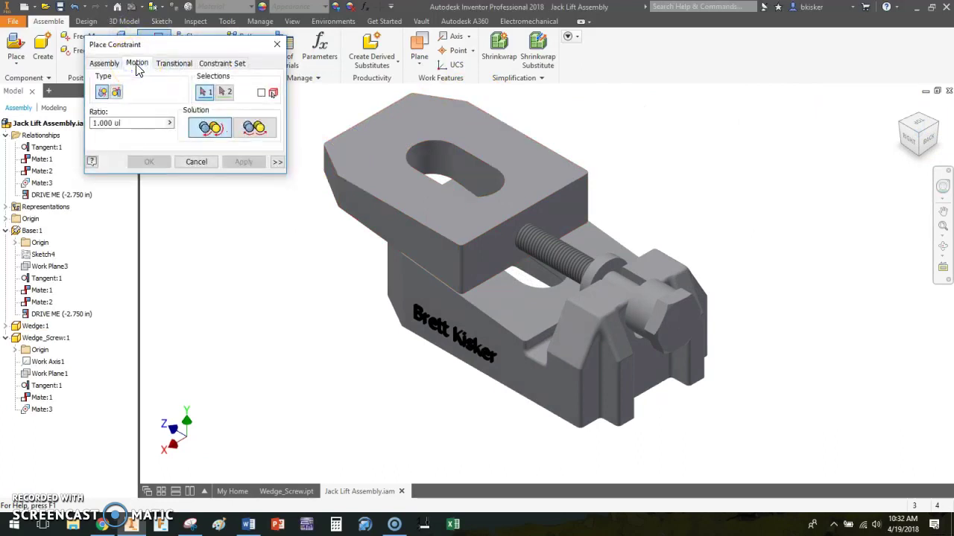
{"action": "left_click", "coordinate": [102, 93]}
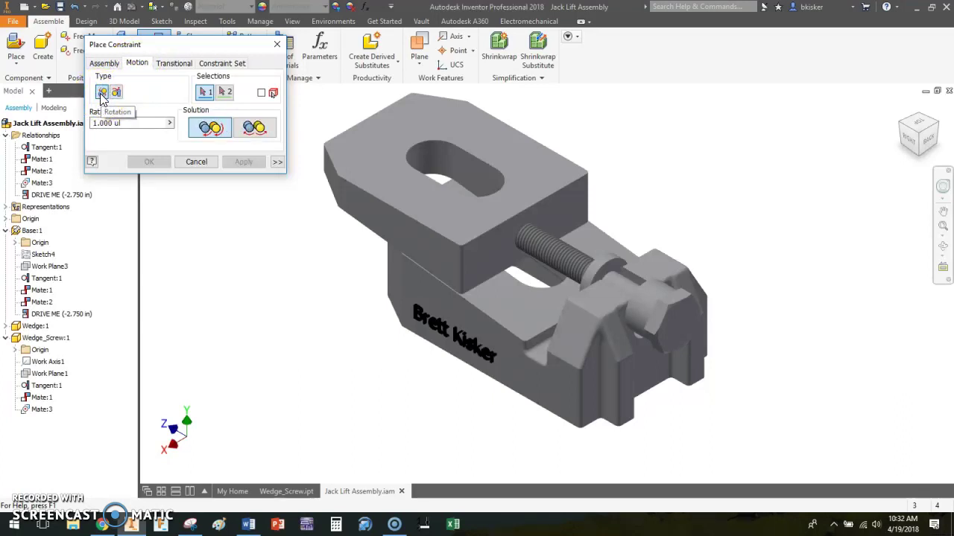
{"action": "left_click", "coordinate": [118, 96]}
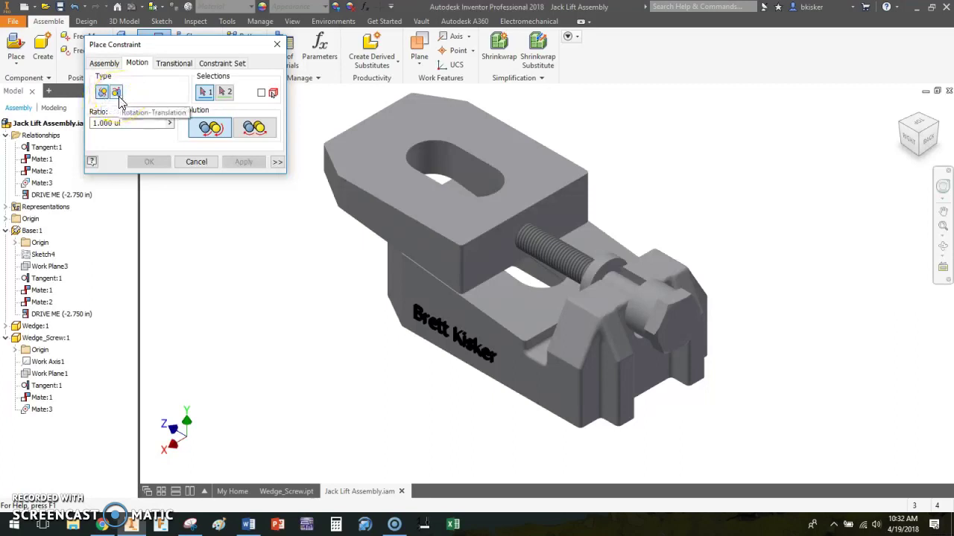
{"action": "left_click", "coordinate": [118, 94]}
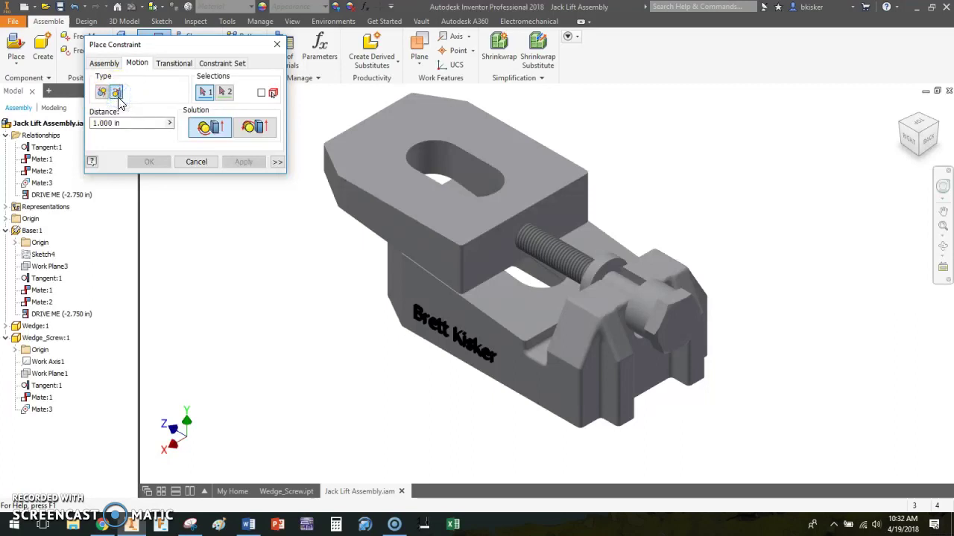
Apply the Rotation-Translation constraint between the wedge screw's threaded shaft and the wedge's end face beside it, keeping the 2.749 in distance.
{"action": "left_click", "coordinate": [548, 253]}
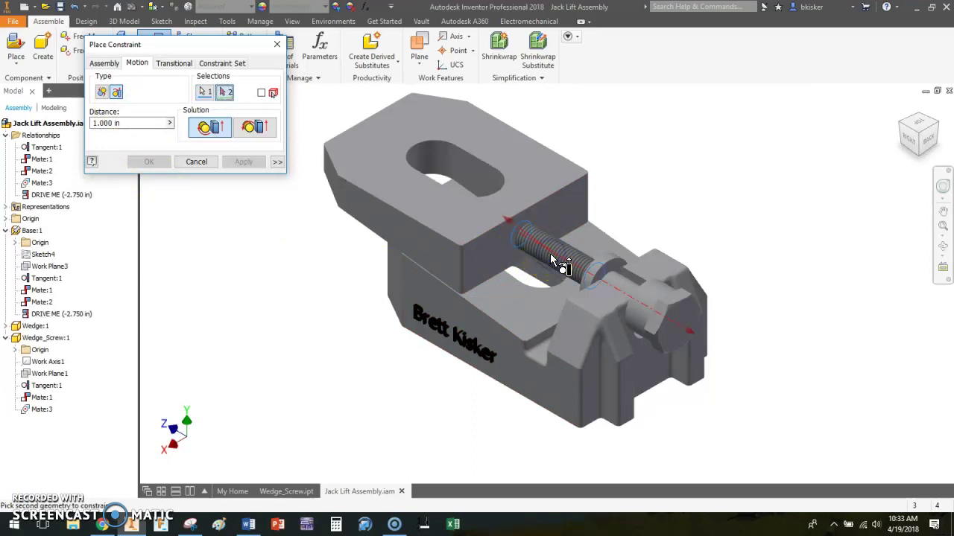
{"action": "left_click", "coordinate": [526, 253]}
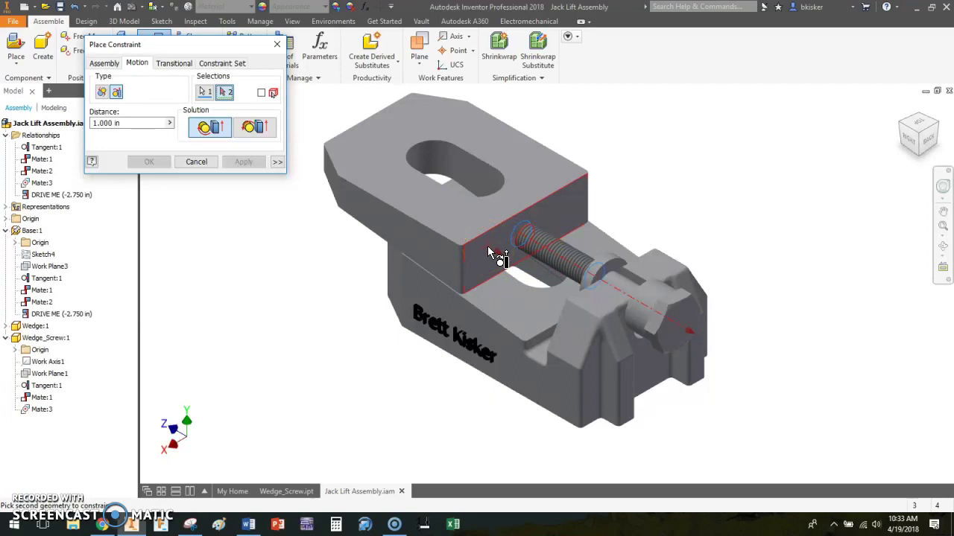
{"action": "left_click", "coordinate": [438, 269]}
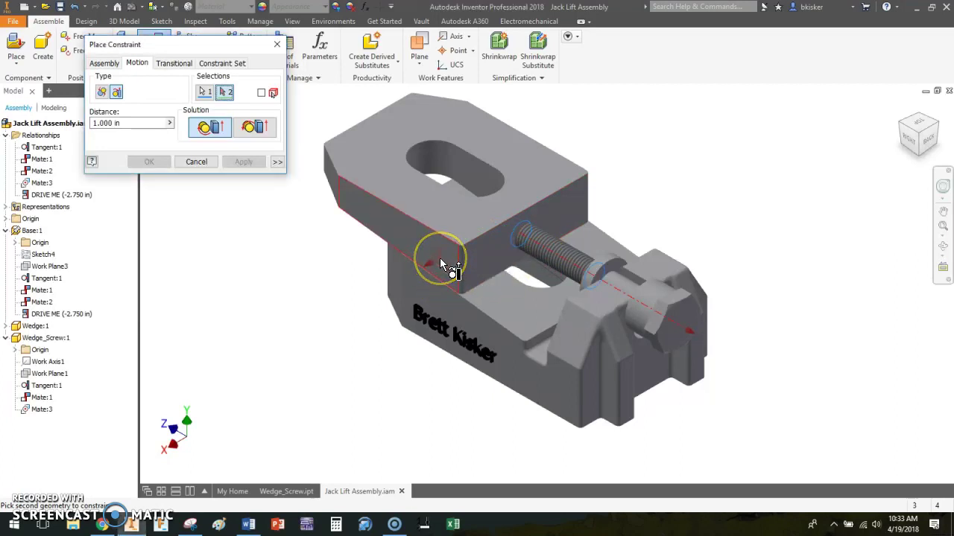
{"action": "left_click", "coordinate": [460, 277]}
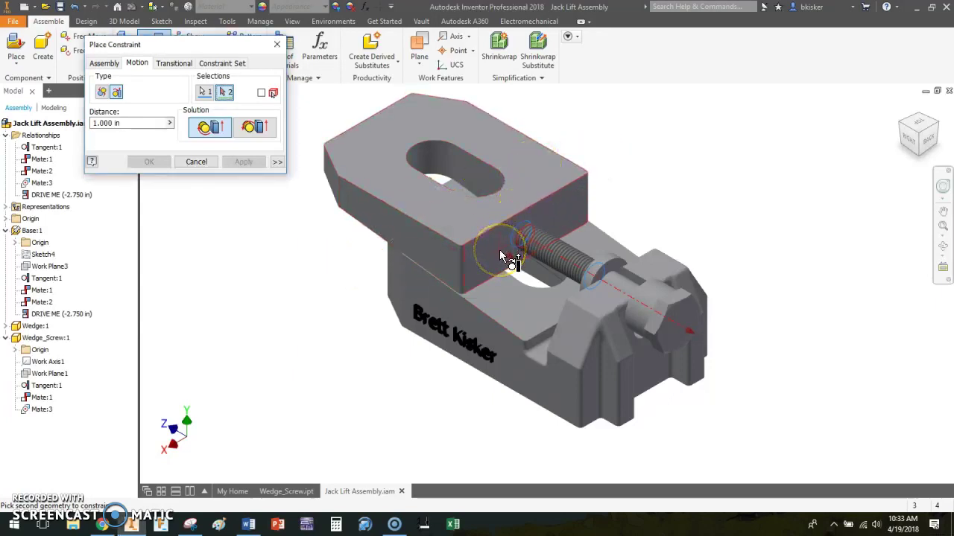
{"action": "left_click", "coordinate": [518, 269]}
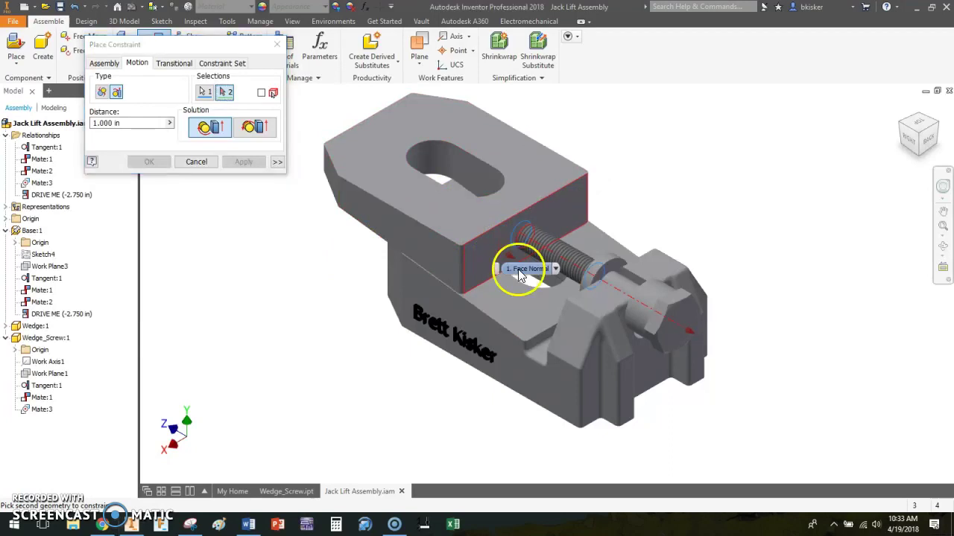
{"action": "left_click", "coordinate": [493, 247]}
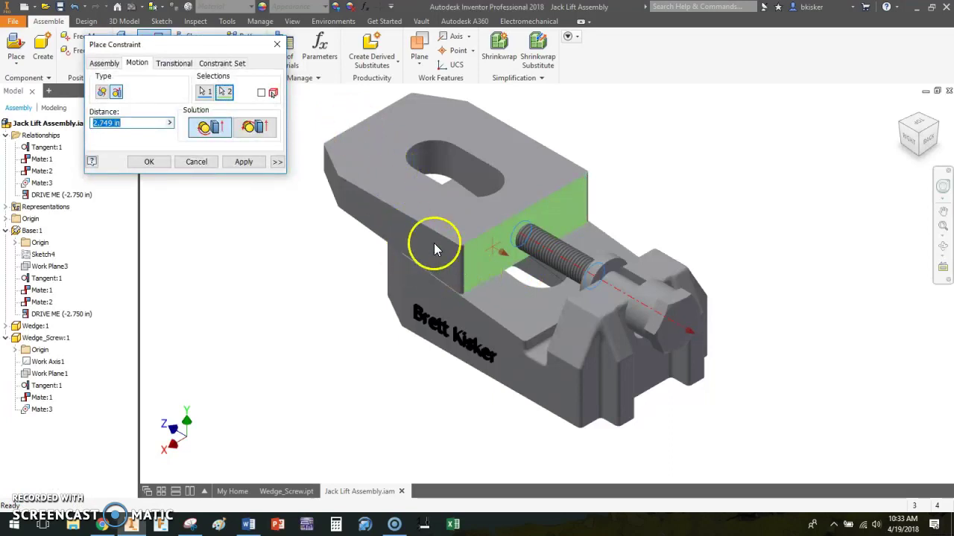
{"action": "left_click", "coordinate": [238, 163]}
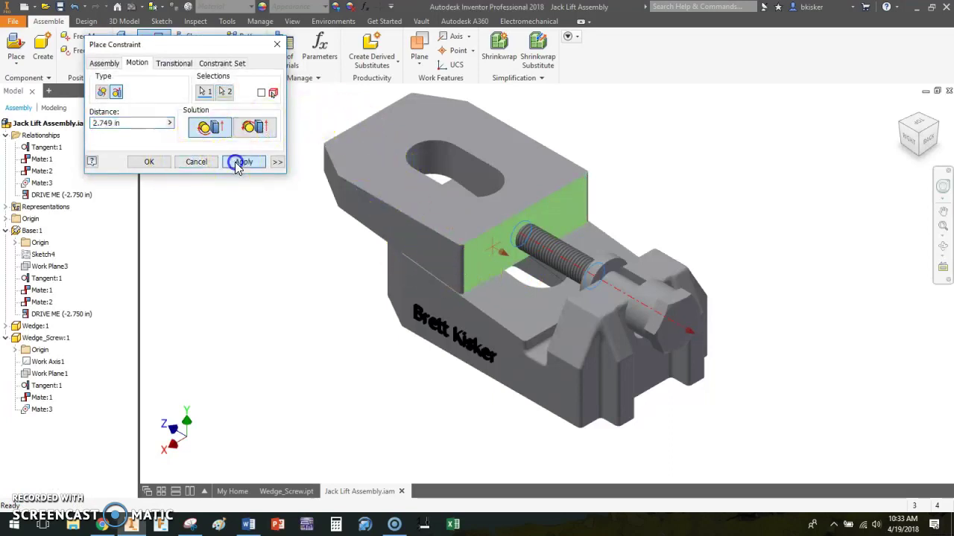
{"action": "left_click", "coordinate": [277, 46]}
Drive the DRIVE ME constraint forward and in reverse to check the screw's rotation along with the wedge's travel.
{"action": "left_click", "coordinate": [54, 195]}
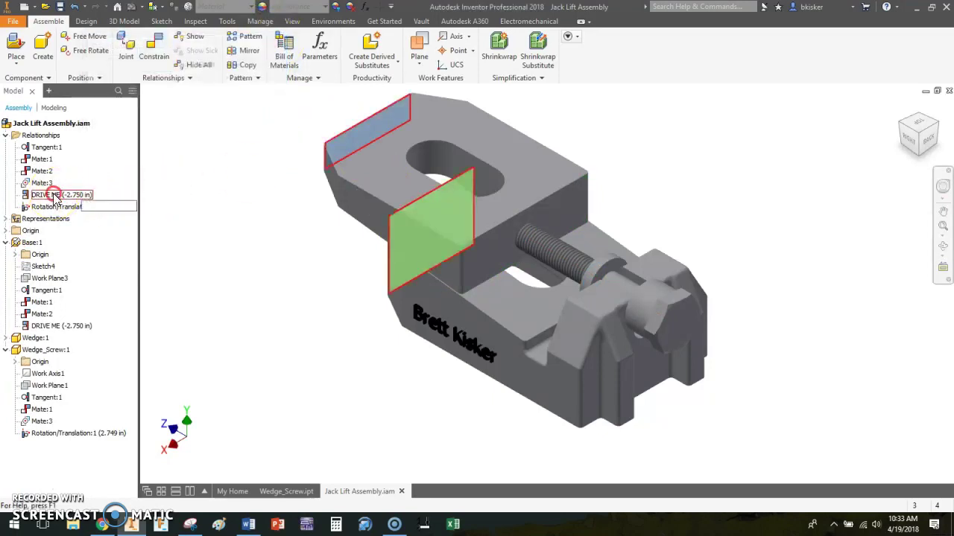
{"action": "right_click", "coordinate": [54, 197]}
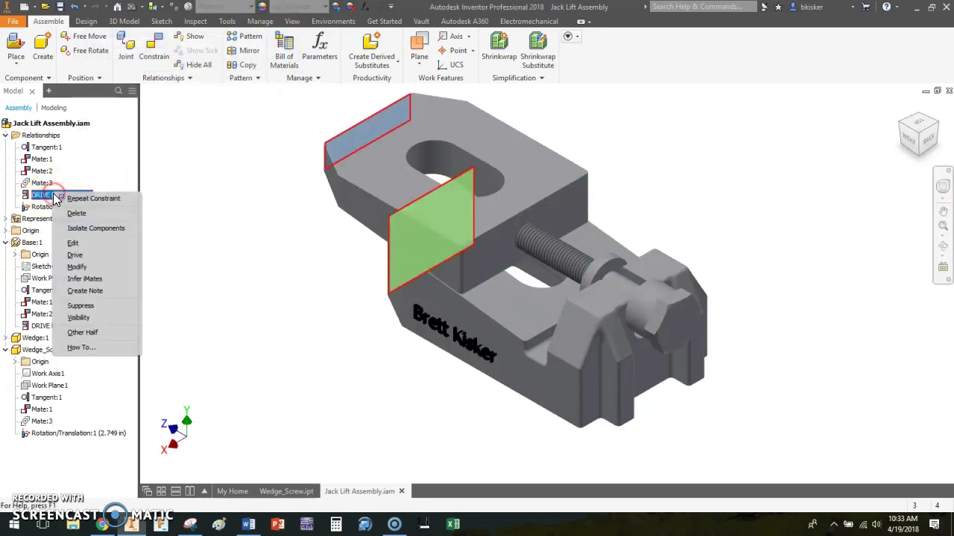
{"action": "left_click", "coordinate": [87, 255]}
{"action": "left_click", "coordinate": [189, 134]}
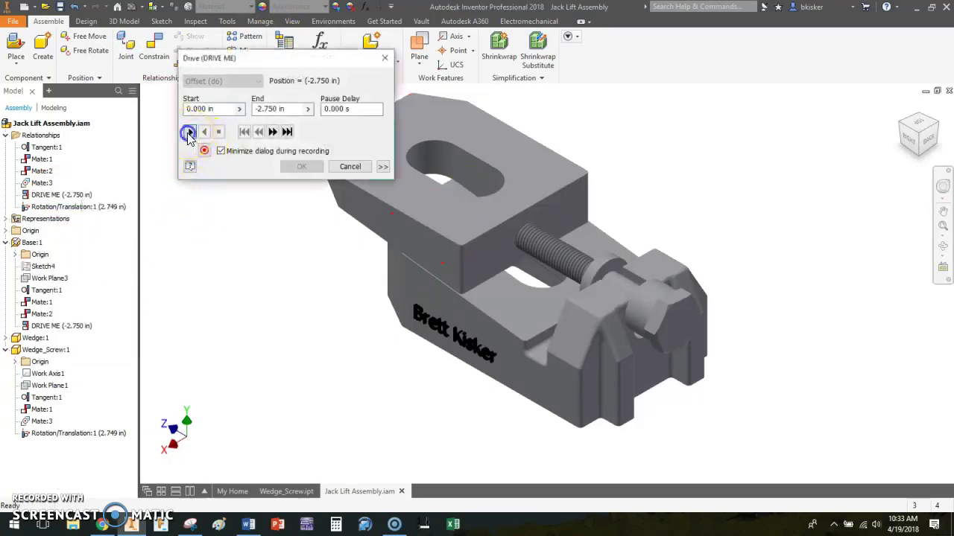
{"action": "left_click", "coordinate": [190, 134]}
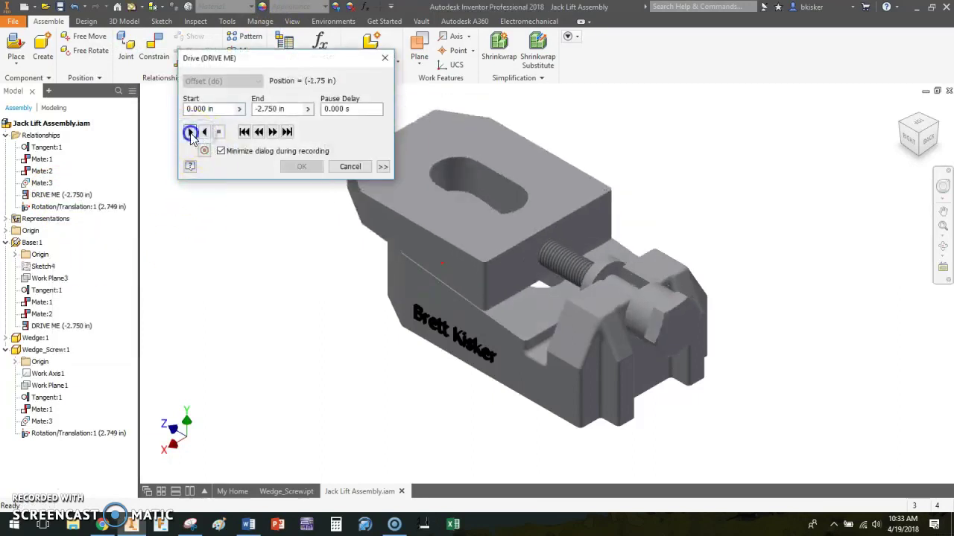
{"action": "left_click", "coordinate": [205, 132]}
{"action": "left_click", "coordinate": [189, 132]}
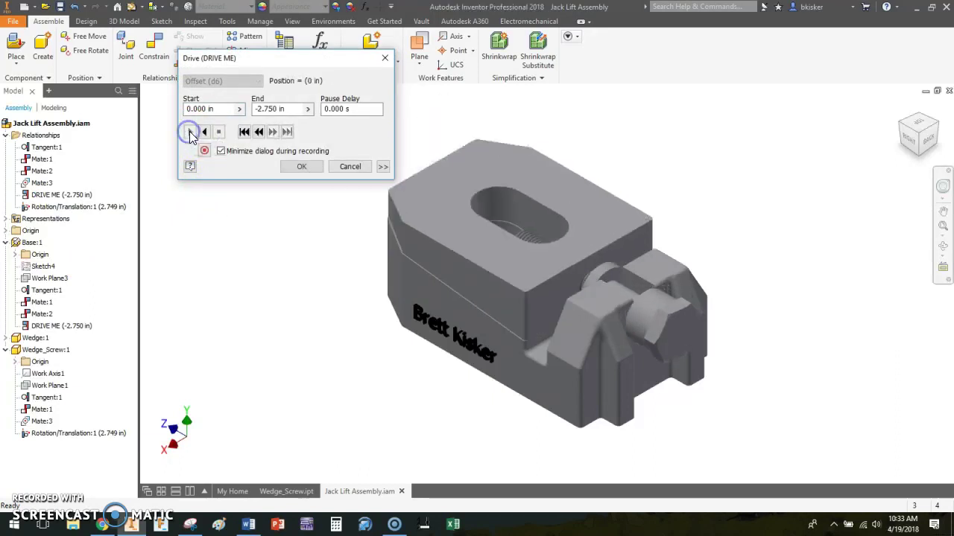
{"action": "left_click", "coordinate": [204, 132]}
{"action": "left_click", "coordinate": [191, 132]}
{"action": "left_click", "coordinate": [206, 132]}
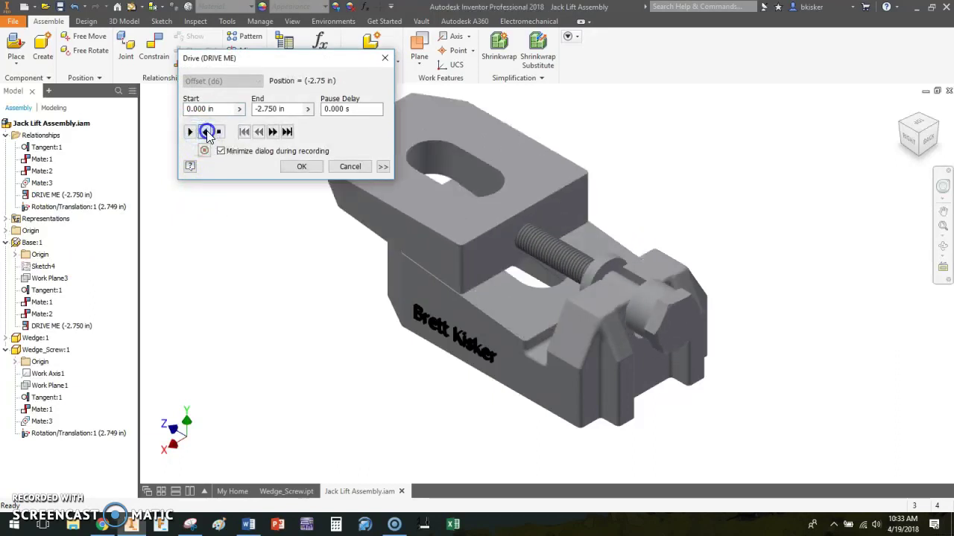
{"action": "left_click", "coordinate": [208, 132]}
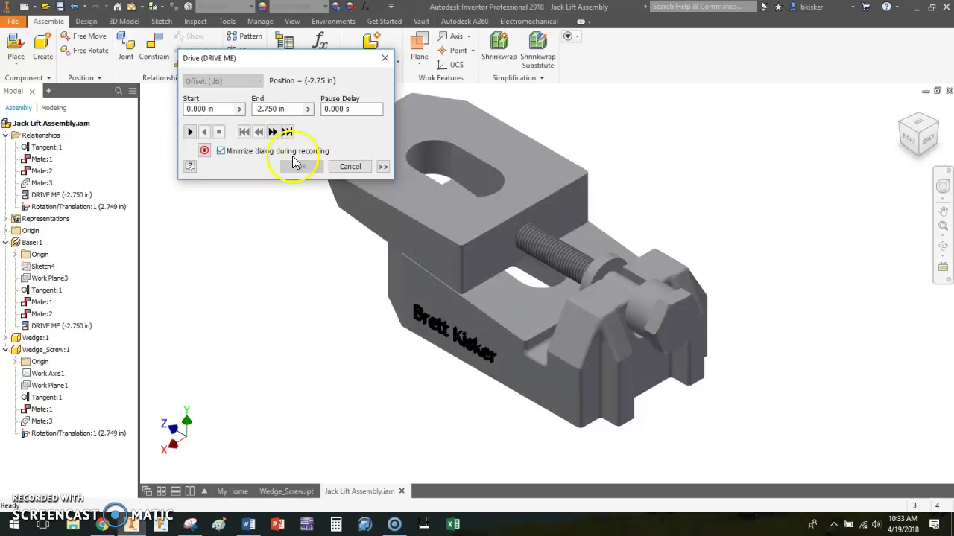
{"action": "left_click", "coordinate": [331, 166]}
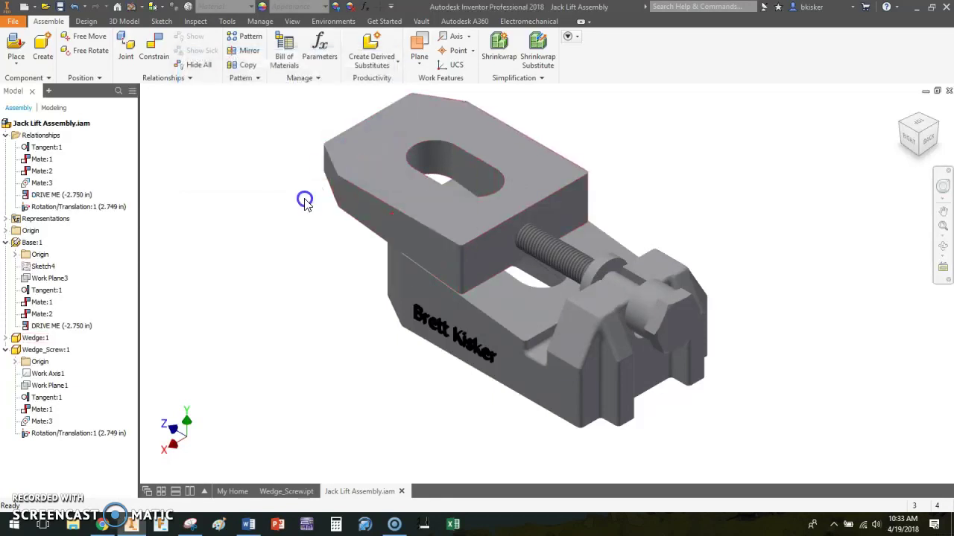
{"action": "right_click", "coordinate": [54, 200]}
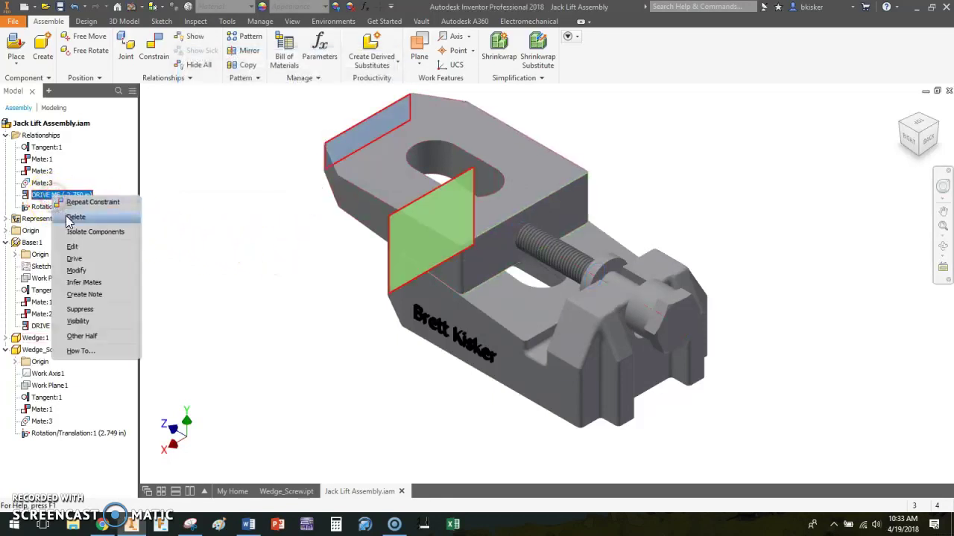
{"action": "left_click", "coordinate": [72, 246]}
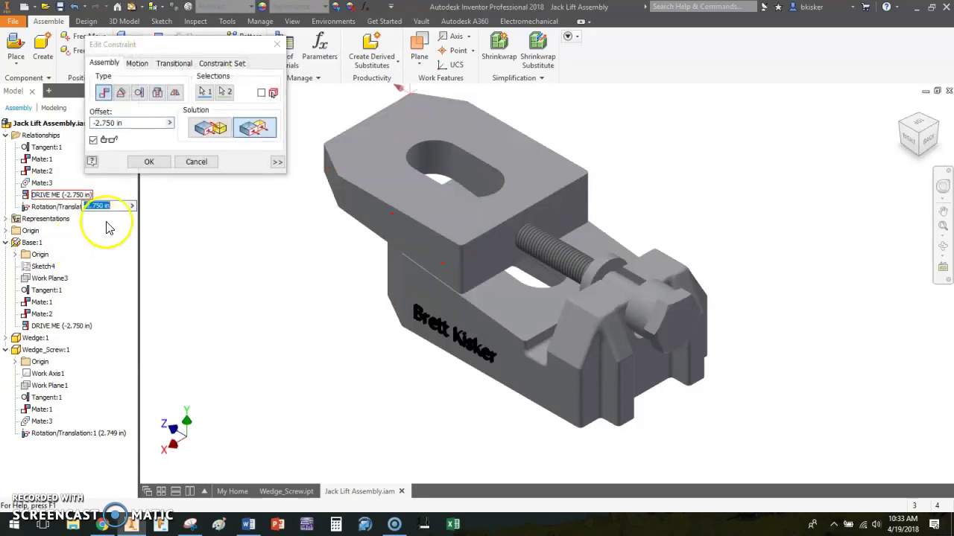
{"action": "left_click", "coordinate": [276, 163]}
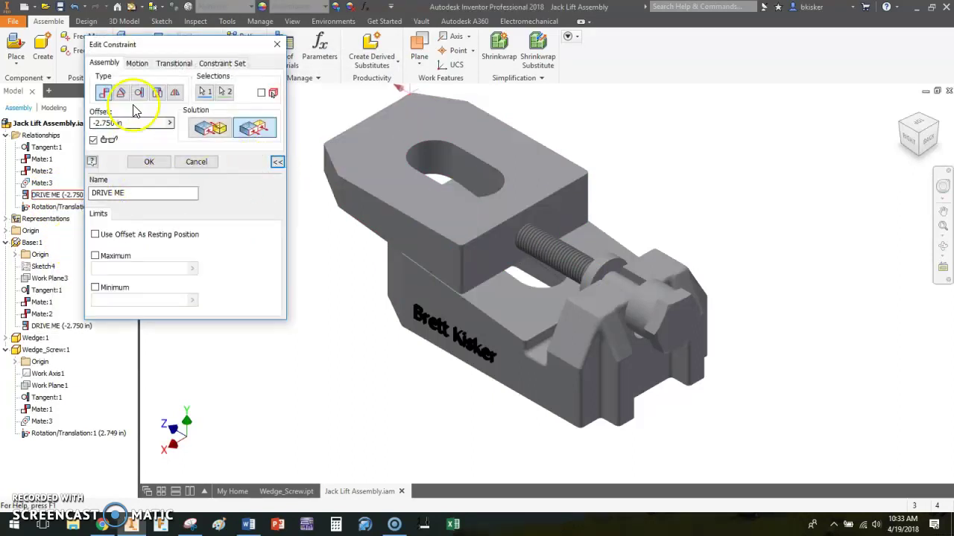
{"action": "left_click", "coordinate": [276, 43]}
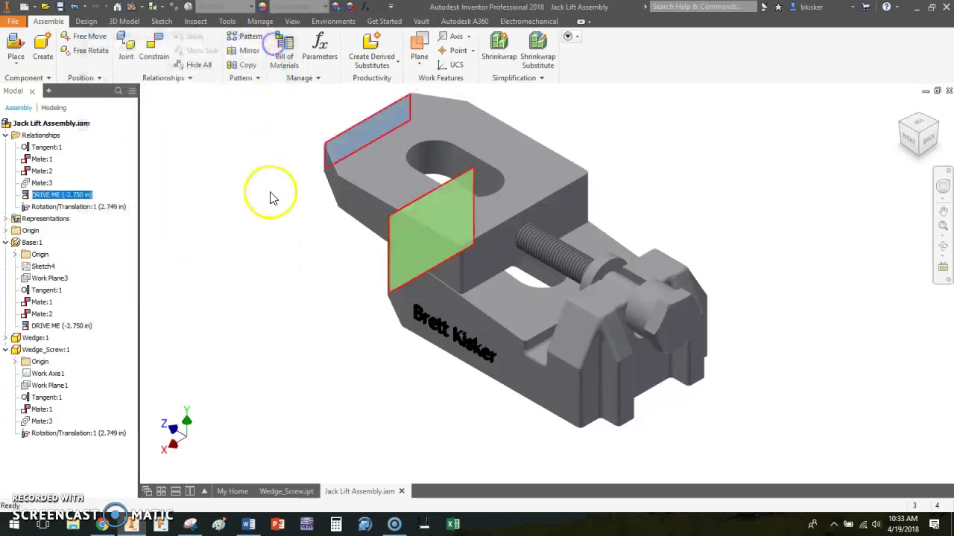
Configure the DRIVE ME constraint's drive increment as a total number of steps, set to 100.
{"action": "right_click", "coordinate": [64, 195]}
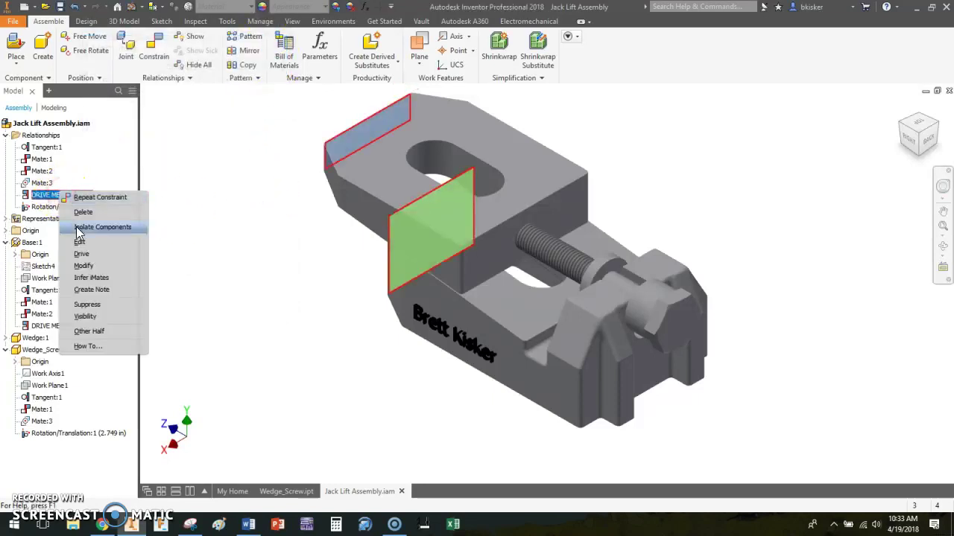
{"action": "left_click", "coordinate": [85, 254]}
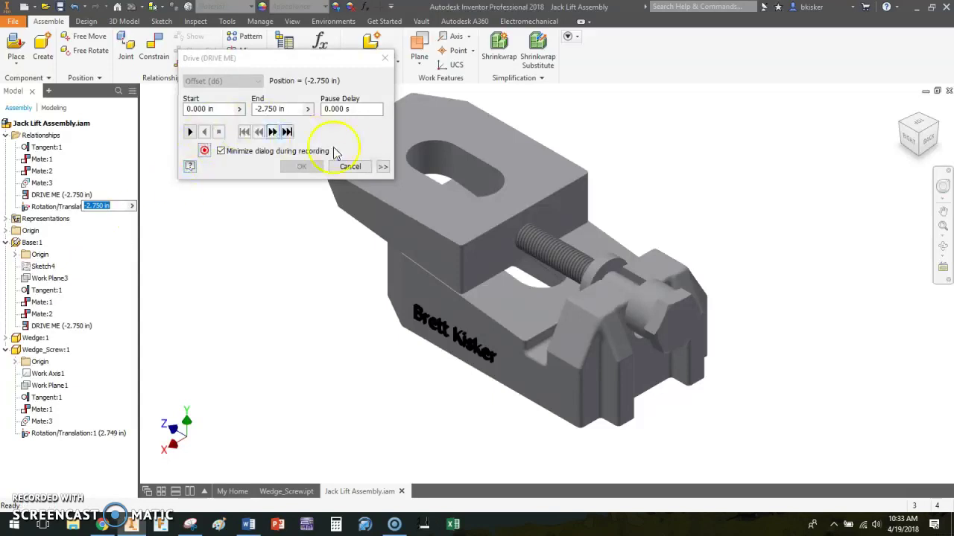
{"action": "left_click", "coordinate": [382, 166]}
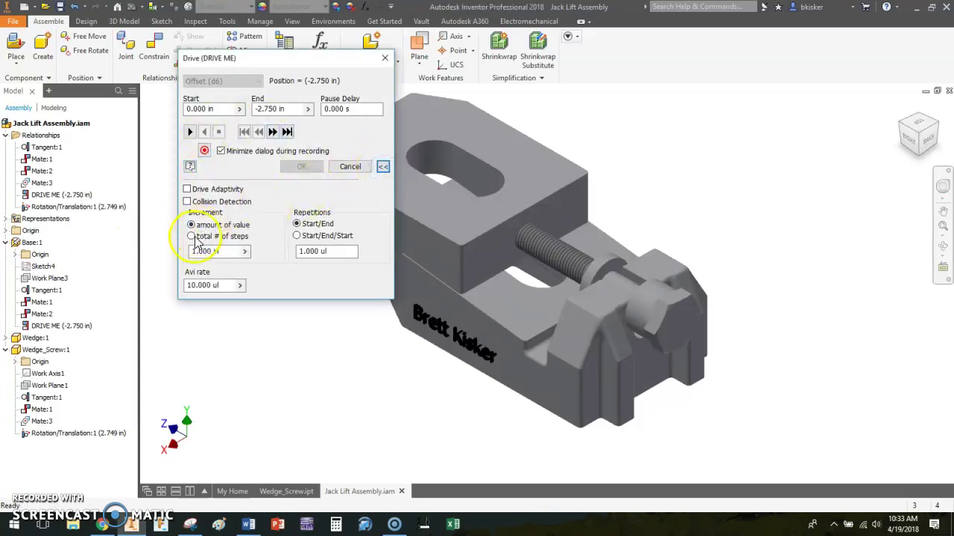
{"action": "left_click_drag", "start_coordinate": [246, 58], "coordinate": [159, 35]}
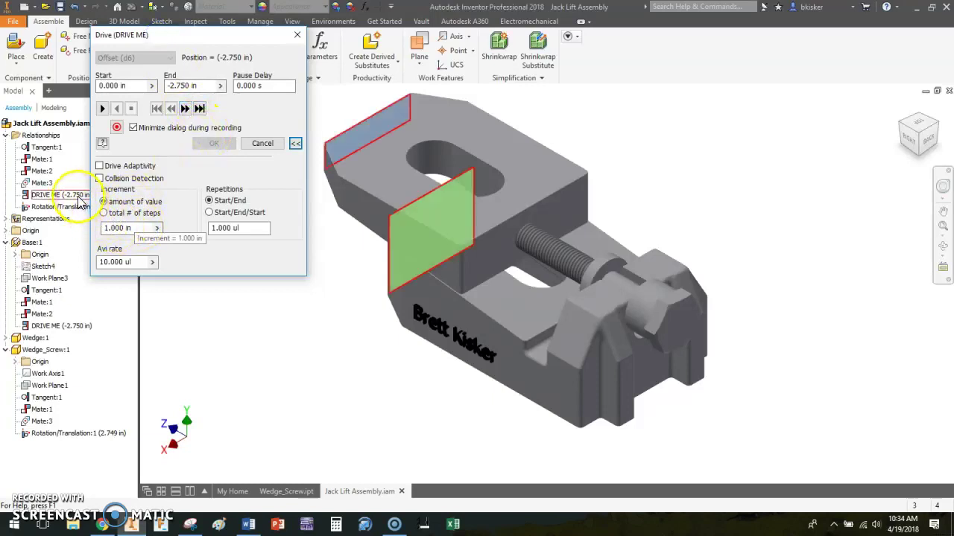
{"action": "left_click", "coordinate": [104, 214]}
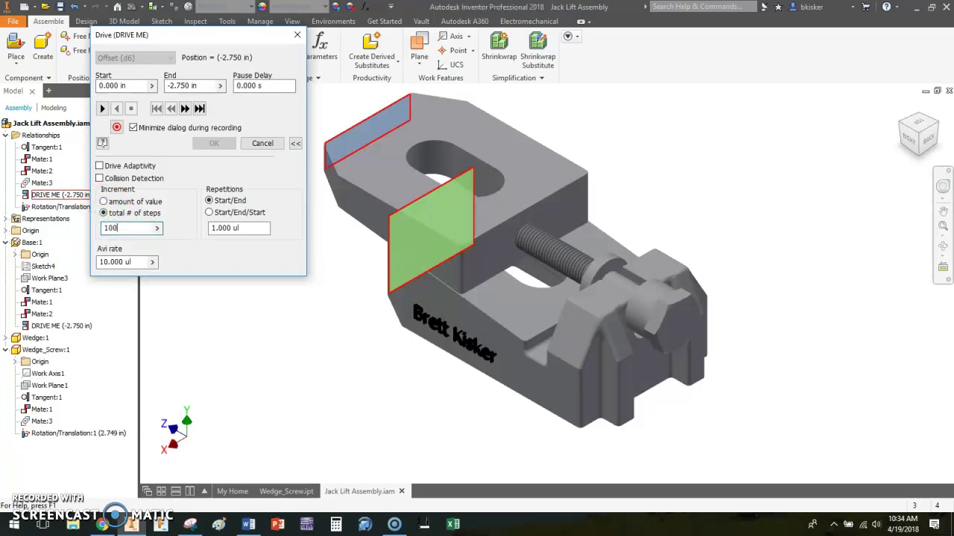
Play the DRIVE ME motion forward and in reverse, finish with the wedge at 0 in, and accept the drive settings.
{"action": "left_click", "coordinate": [102, 109]}
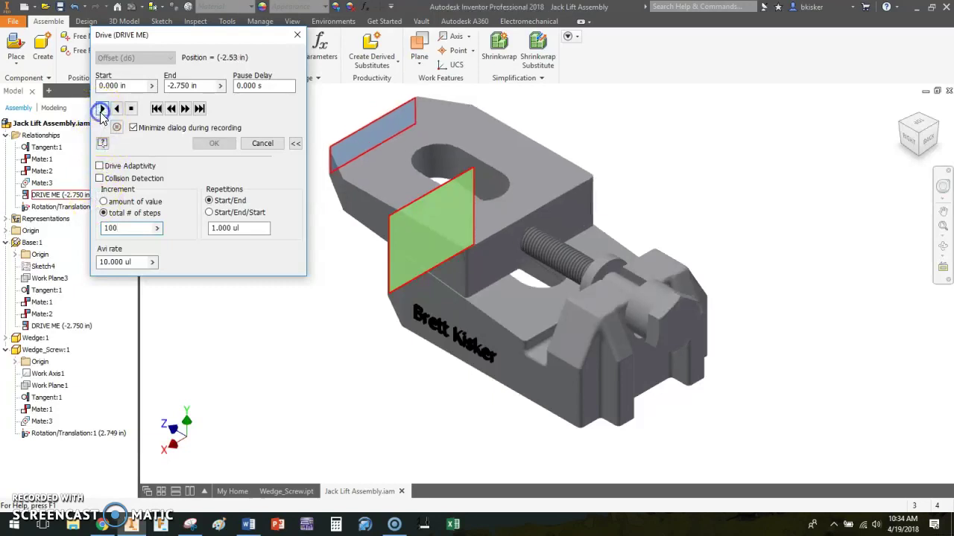
{"action": "left_click", "coordinate": [116, 109]}
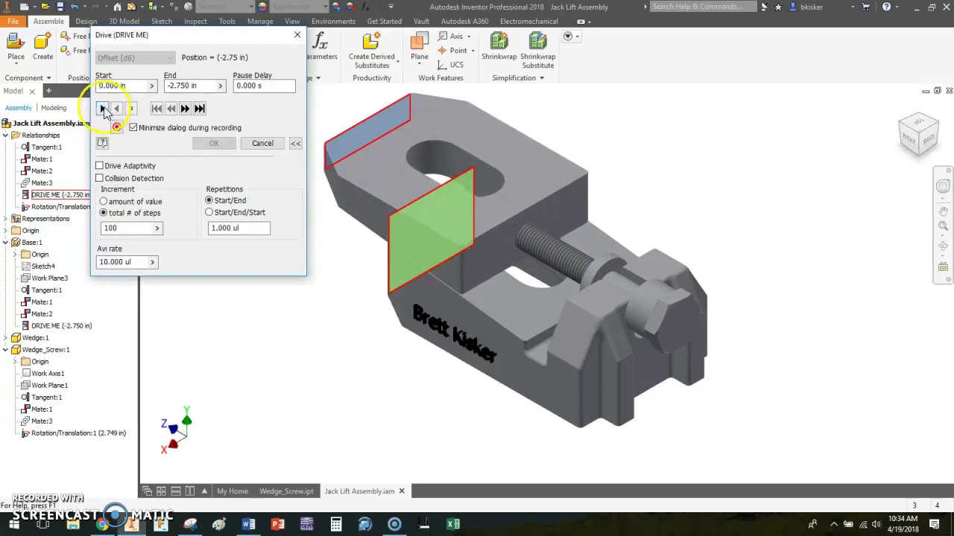
{"action": "left_click", "coordinate": [103, 109]}
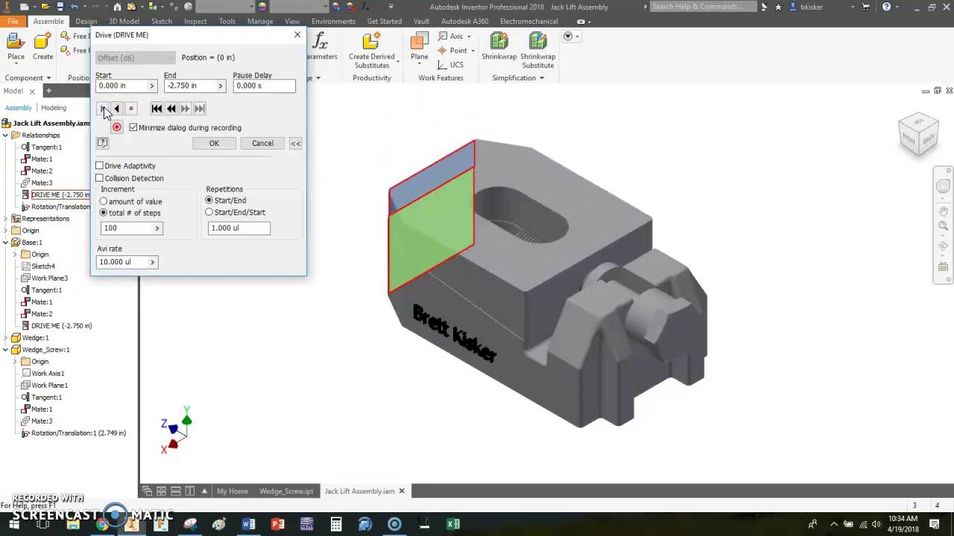
{"action": "left_click", "coordinate": [114, 109]}
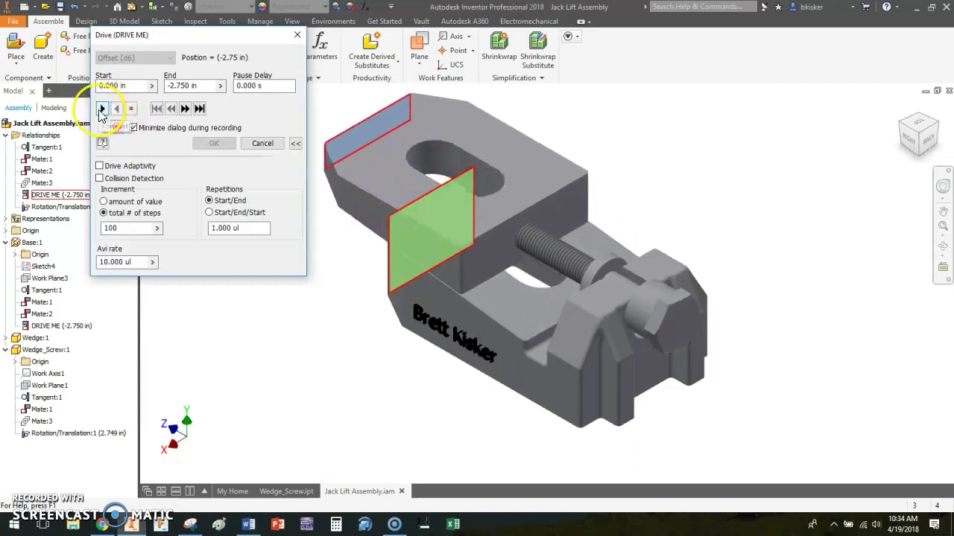
{"action": "left_click", "coordinate": [102, 109]}
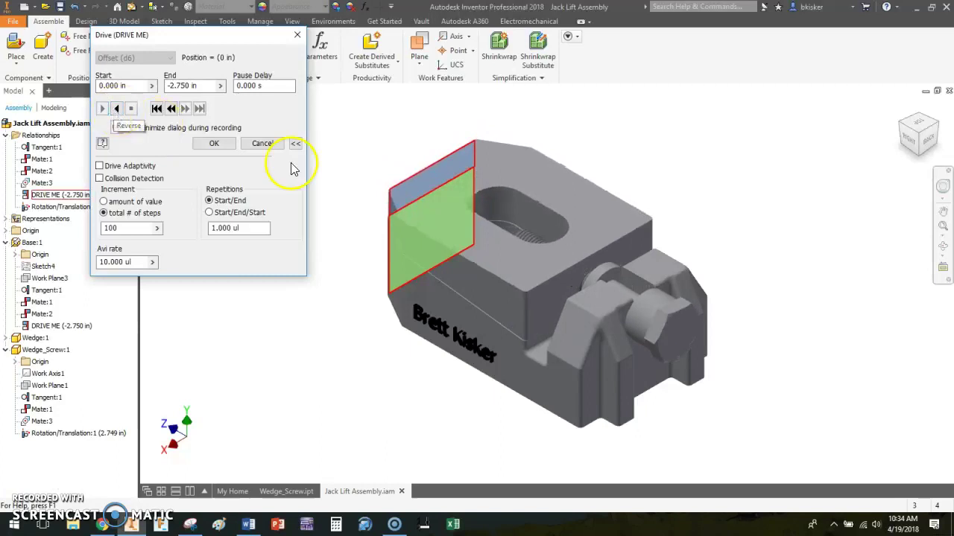
{"action": "left_click", "coordinate": [216, 147]}
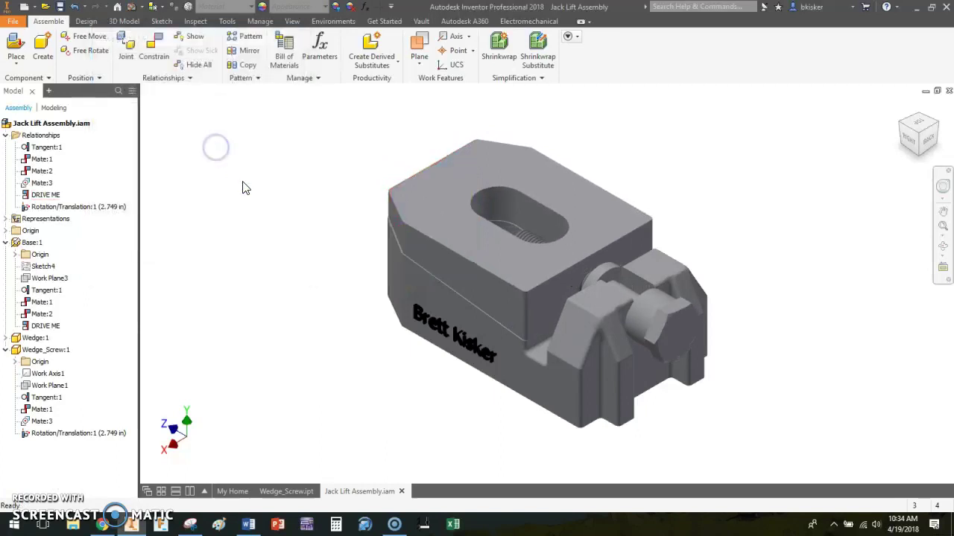
Edit the Rotation/Translation constraint to use the opposite rotation-direction solution, keeping the 2.749 in distance.
{"action": "right_click", "coordinate": [91, 213]}
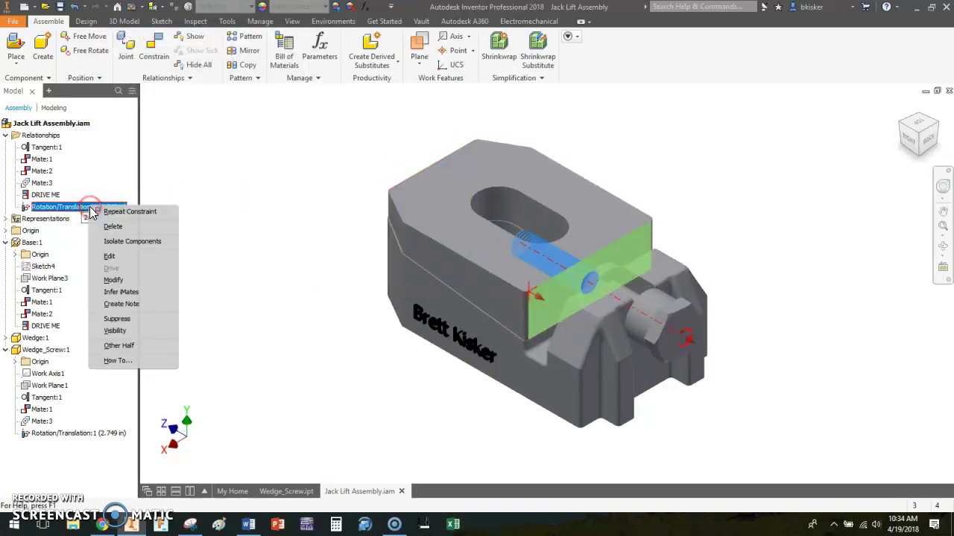
{"action": "left_click", "coordinate": [112, 256]}
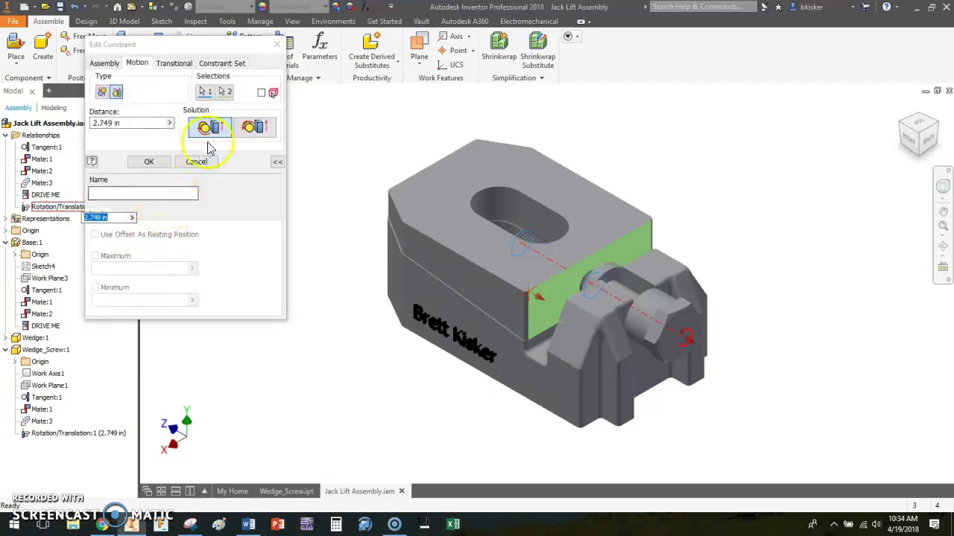
{"action": "left_click", "coordinate": [248, 133]}
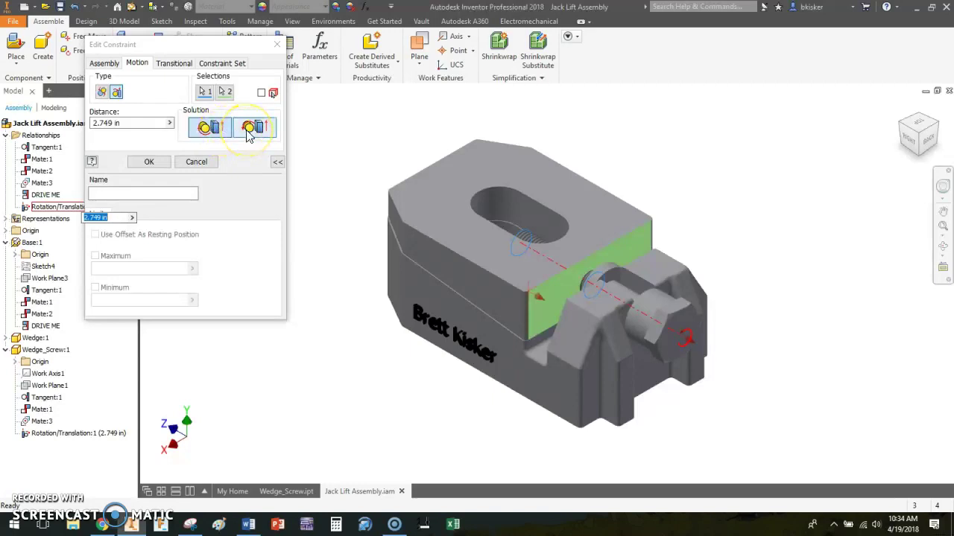
{"action": "left_click", "coordinate": [249, 131]}
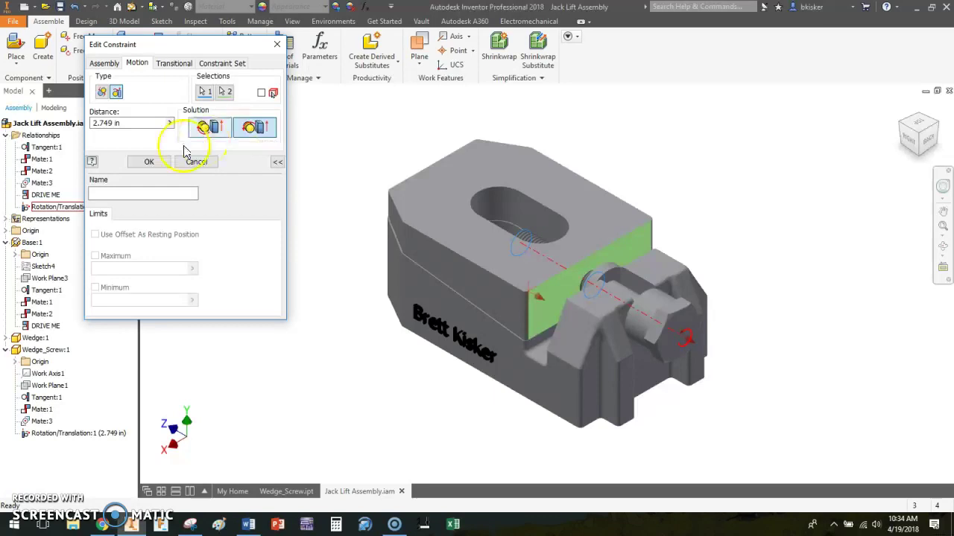
{"action": "left_click", "coordinate": [162, 163]}
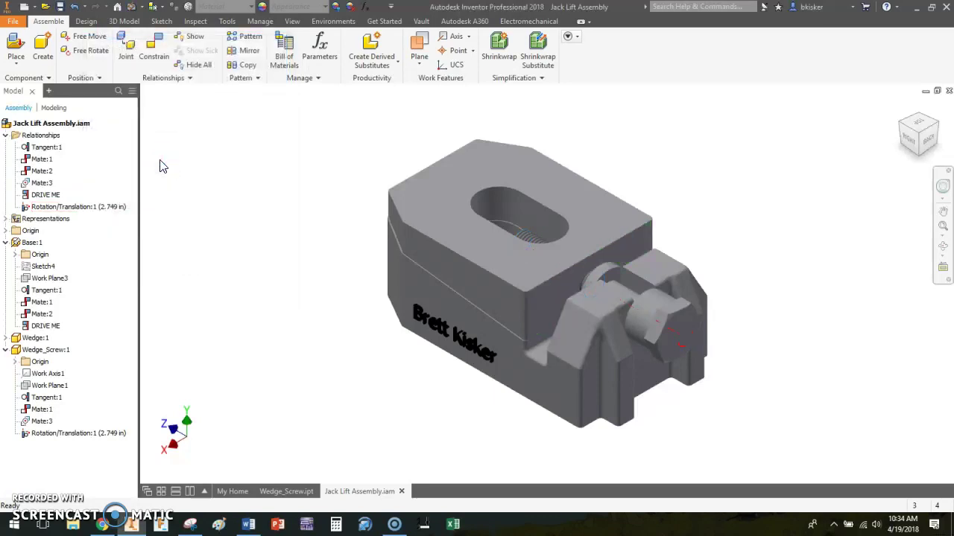
Drive the DRIVE ME constraint in both directions to check the screw's reversed rotation, then close the drive with the wedge at 0 in.
{"action": "right_click", "coordinate": [48, 194]}
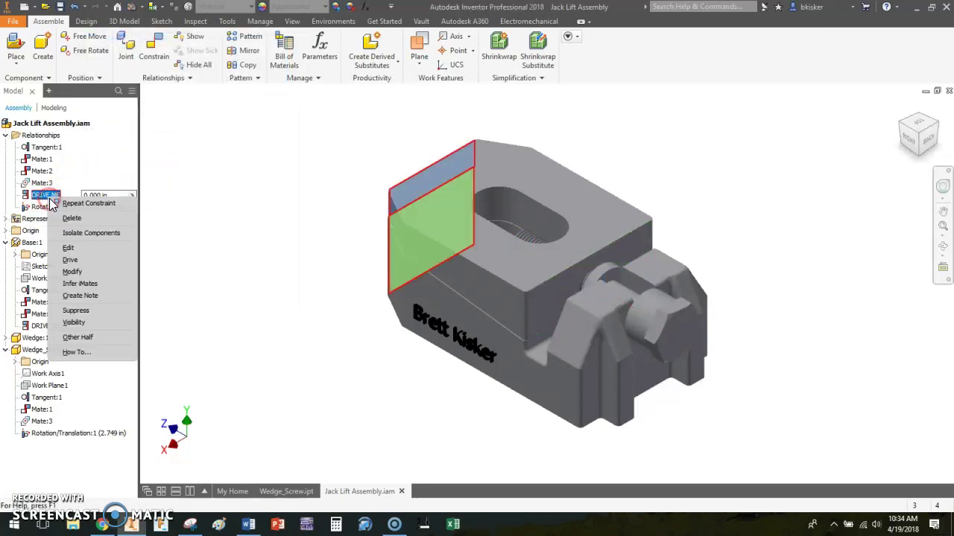
{"action": "left_click", "coordinate": [70, 259]}
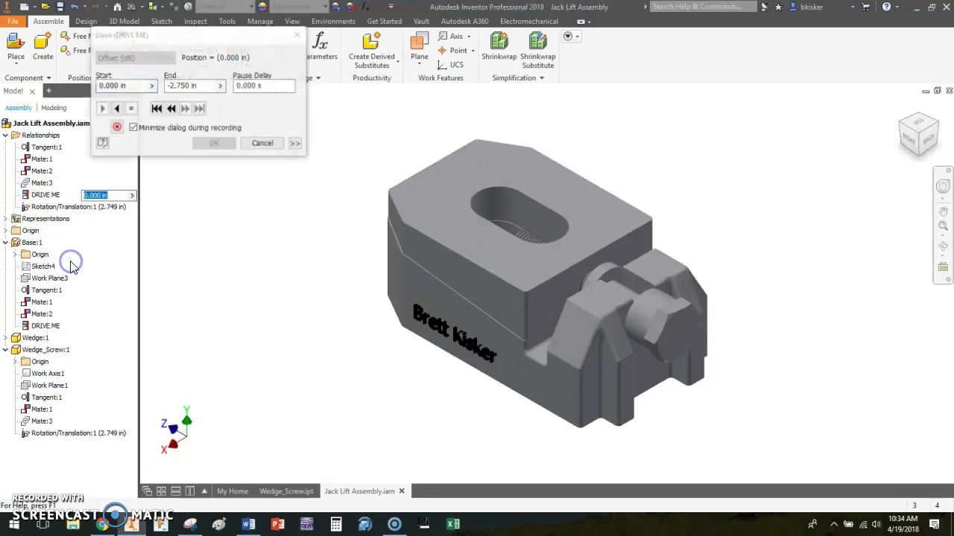
{"action": "left_click", "coordinate": [115, 109]}
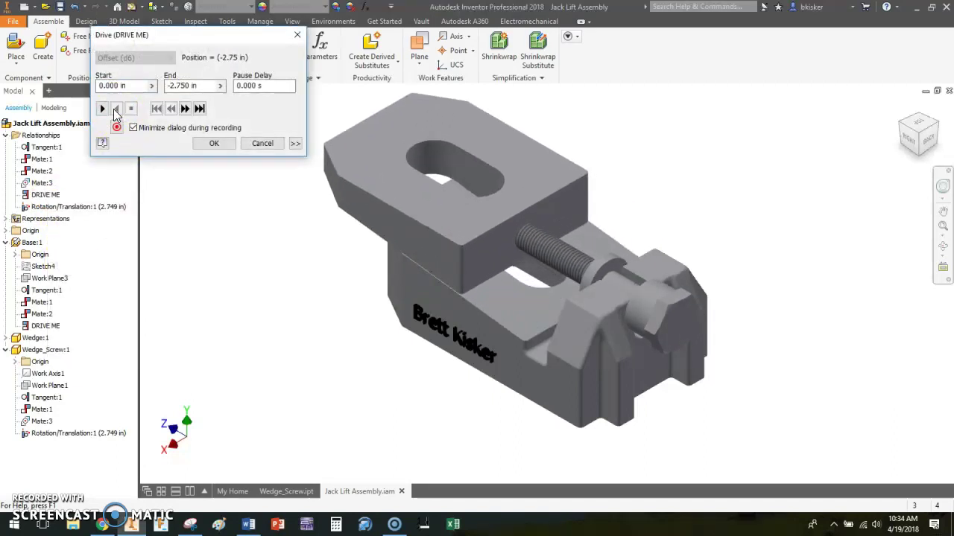
{"action": "left_click", "coordinate": [115, 108]}
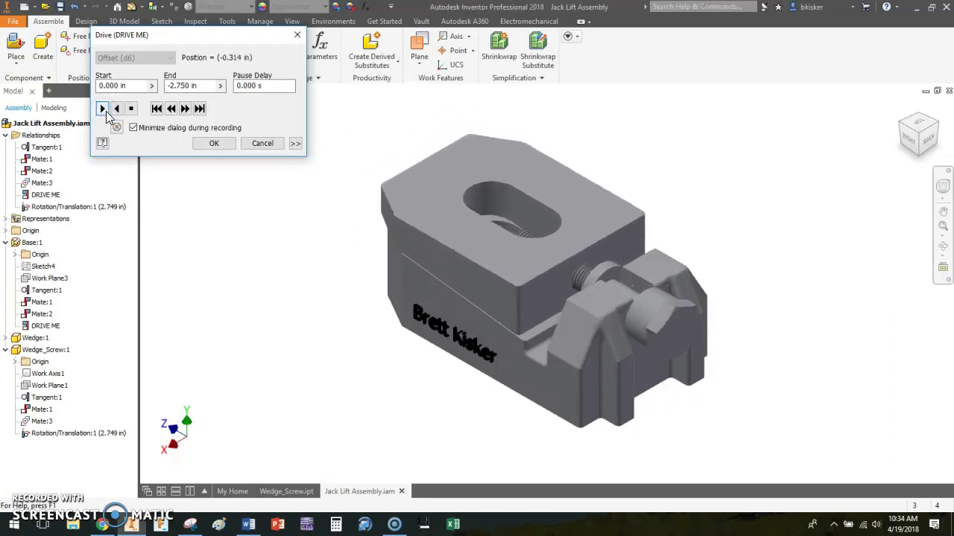
{"action": "left_click", "coordinate": [116, 109]}
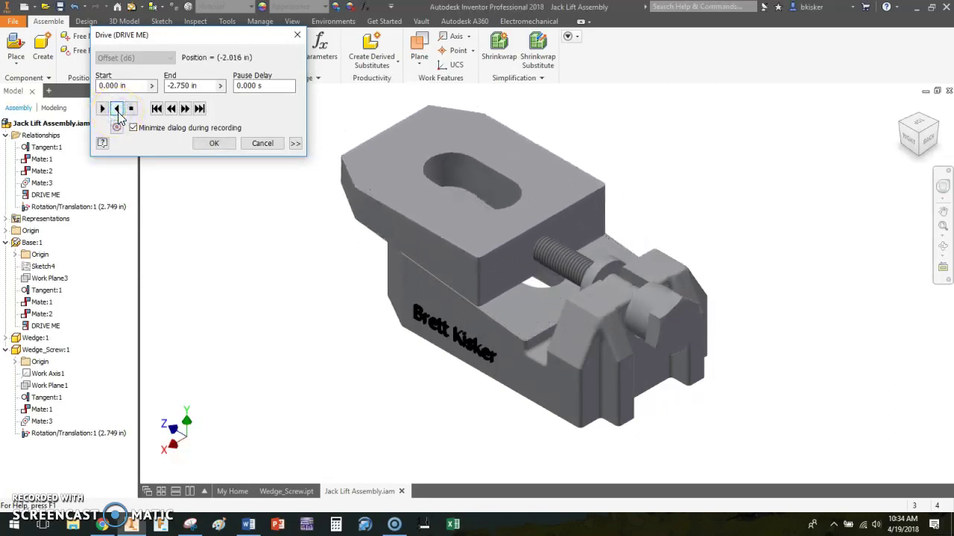
{"action": "left_click", "coordinate": [102, 109]}
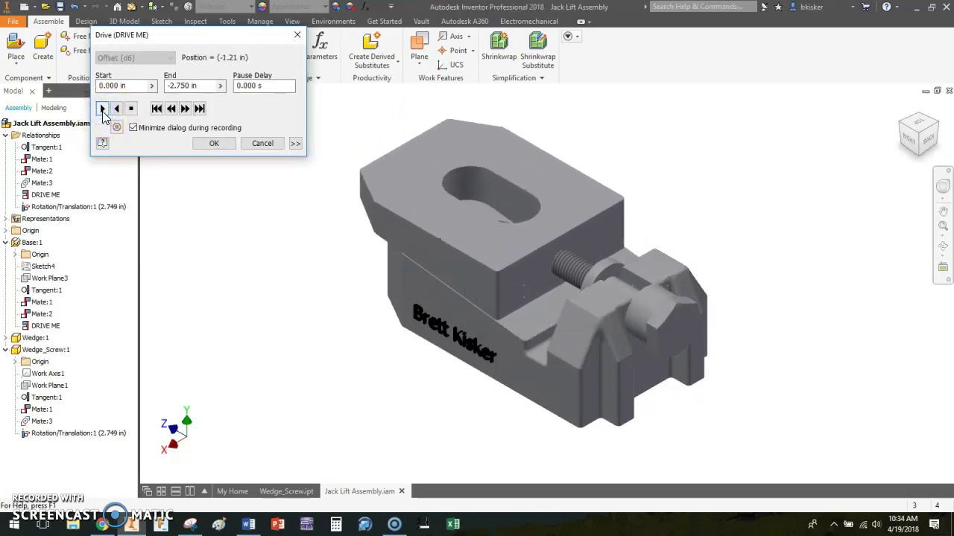
{"action": "left_click", "coordinate": [208, 144]}
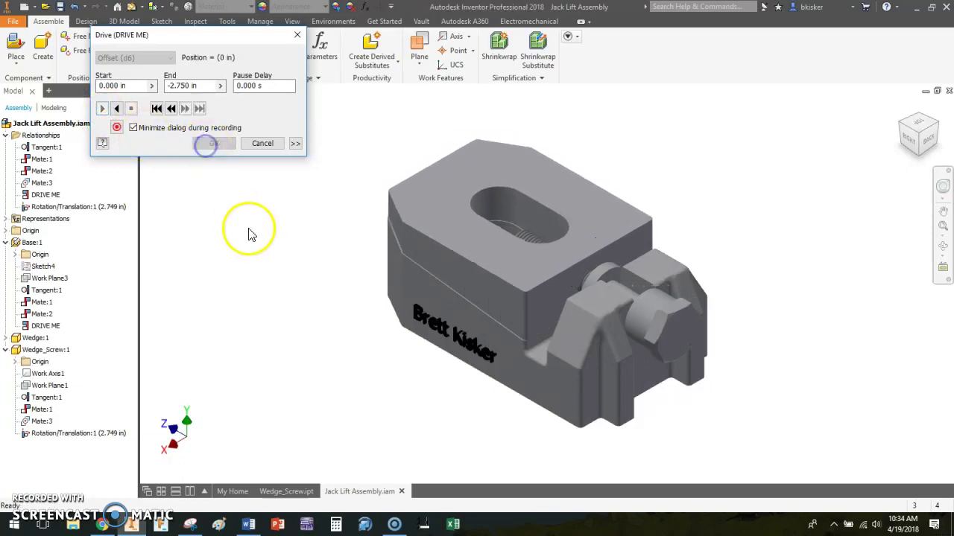
{"action": "left_click", "coordinate": [266, 208]}
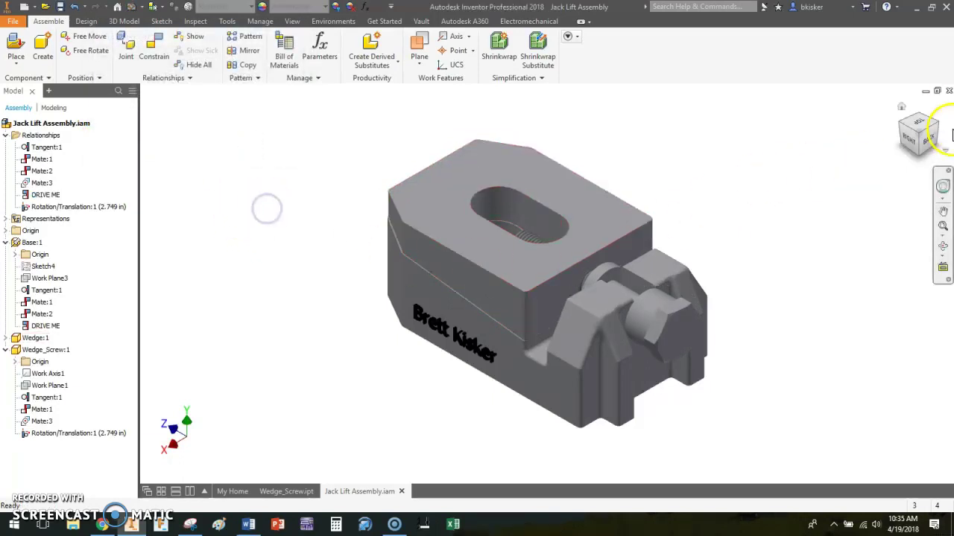